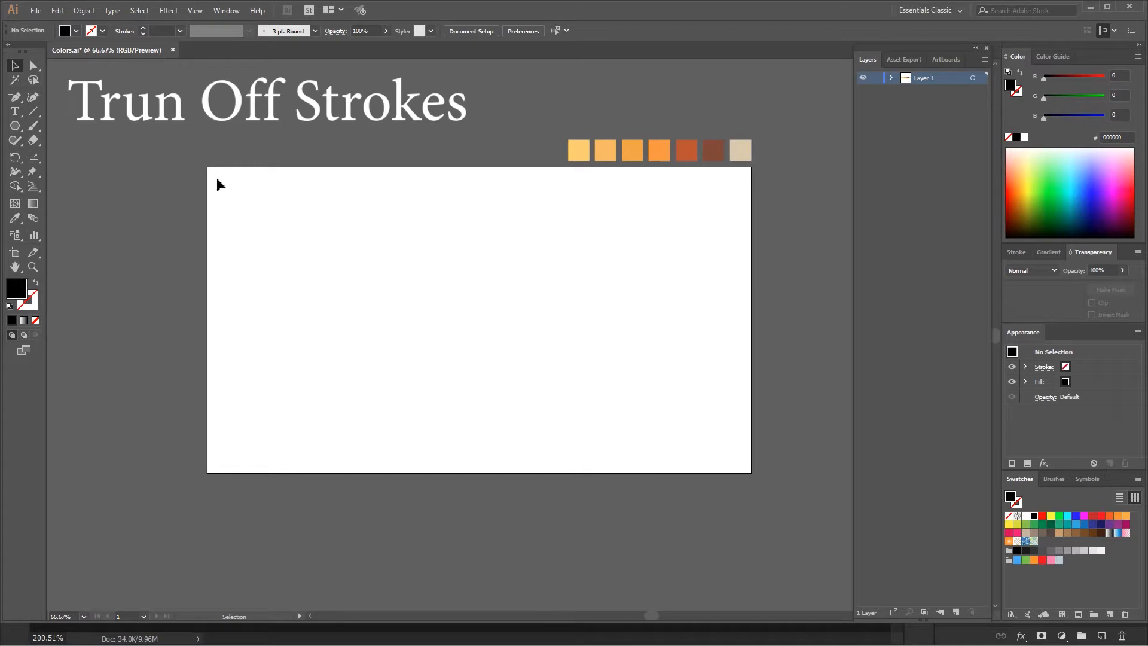
Draw a black-filled hexagon without stroke, about 517 × 448 px, in the middle of the artboard using the Polygon tool
click(77, 31)
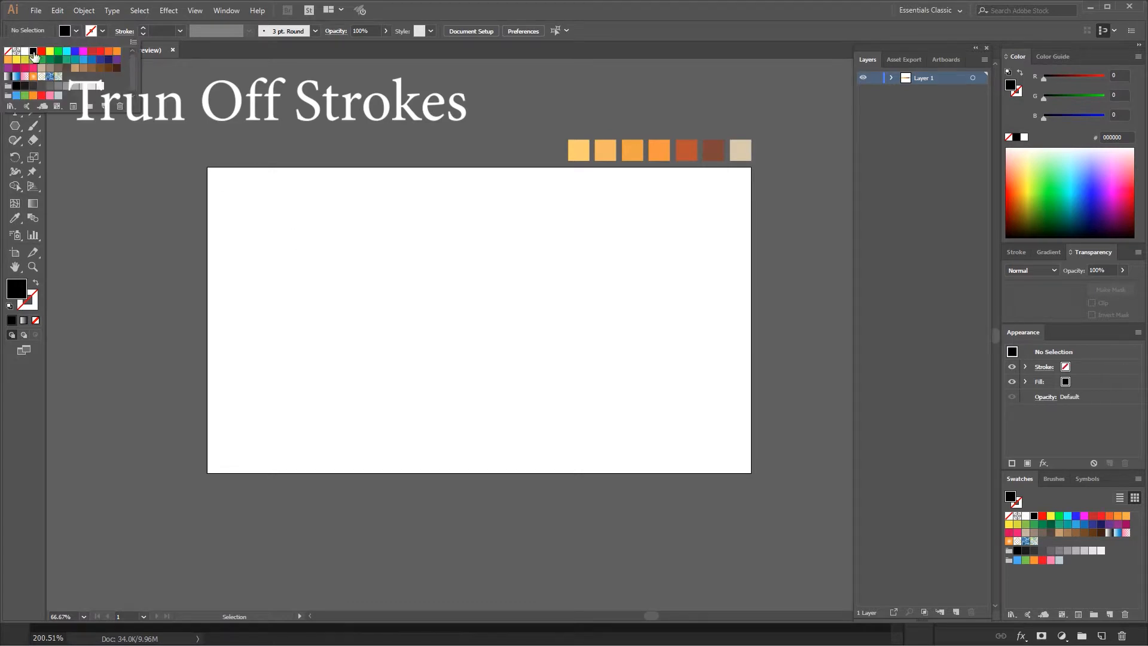
click(103, 32)
click(14, 126)
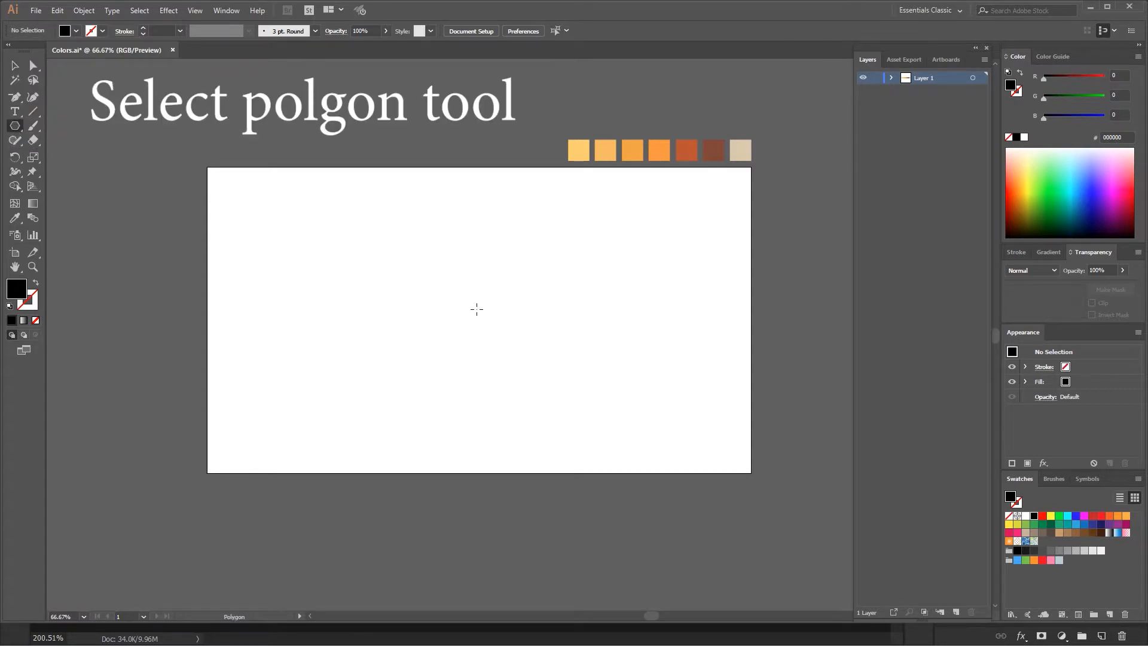
drag(477, 320, 565, 374)
key(Up)
key(Up)
key(Up)
key(Up)
key(Down)
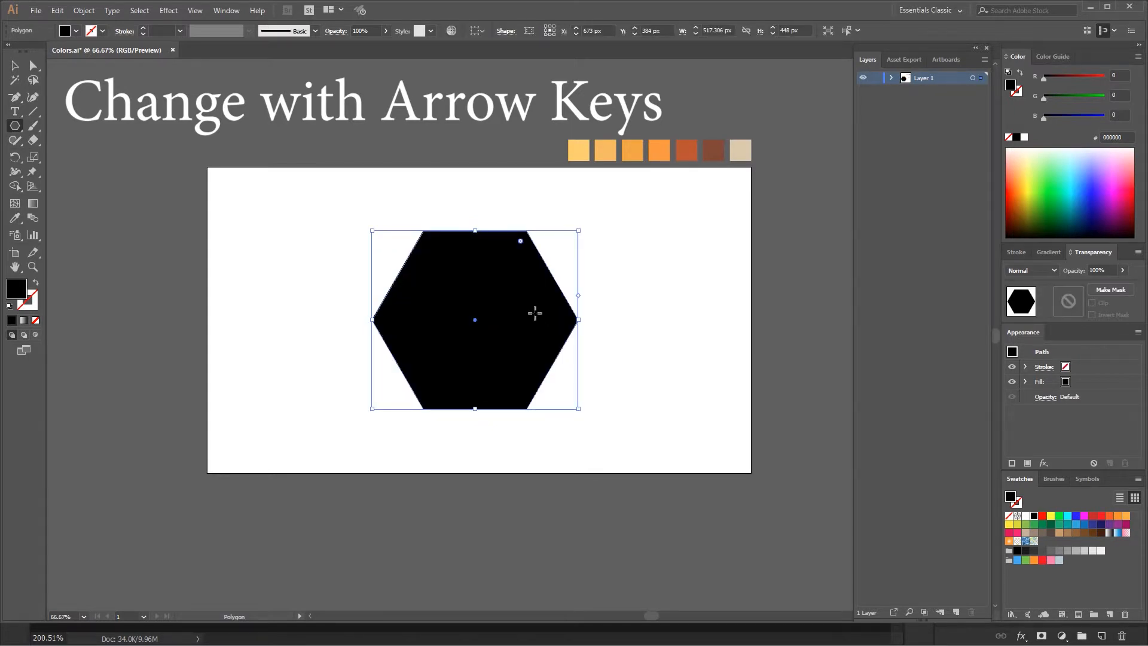
Rotate the black hexagon by 30° so that one vertex points straight up
right_click(536, 313)
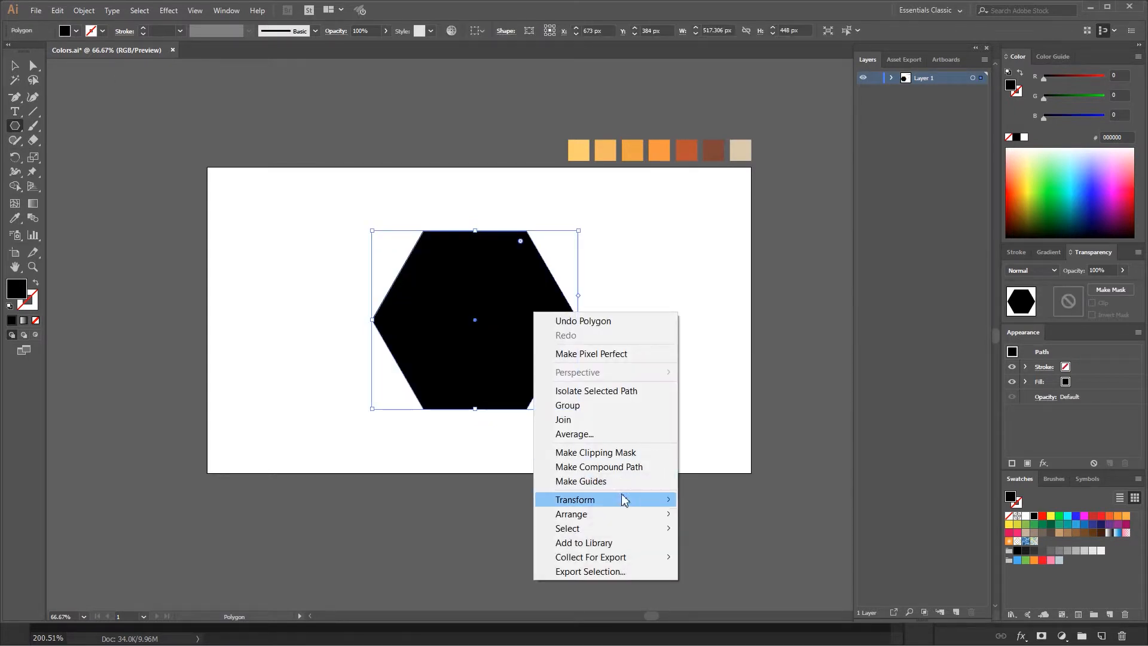
mouse_move(626, 500)
click(755, 542)
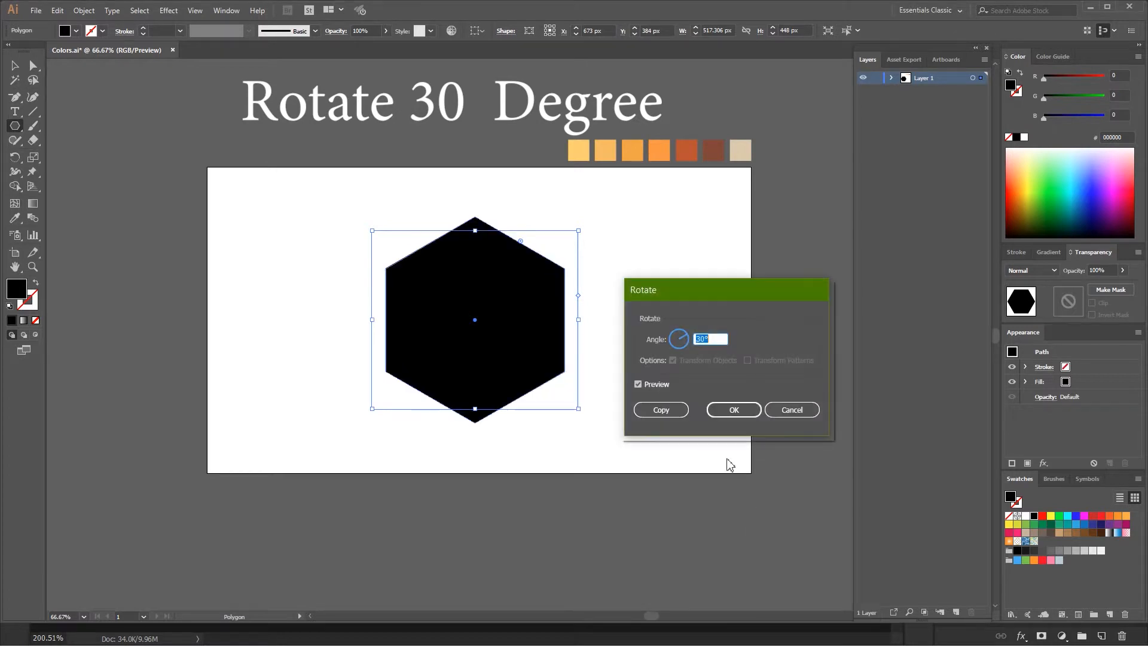
click(734, 410)
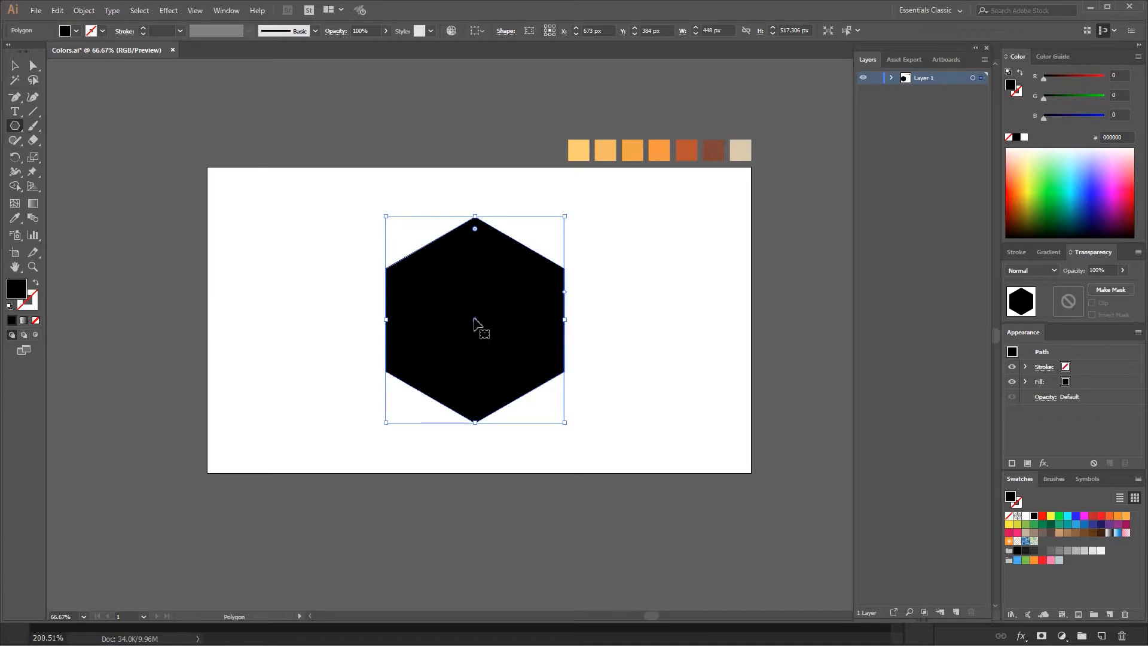
Draw a three-sided polygon about 443 × 384 px over the hexagon and fill it with the tan swatch (R=198 G=156 B=109)
drag(476, 318, 567, 355)
key(Up)
key(Up)
key(Down)
key(Down)
key(Down)
key(Down)
key(Down)
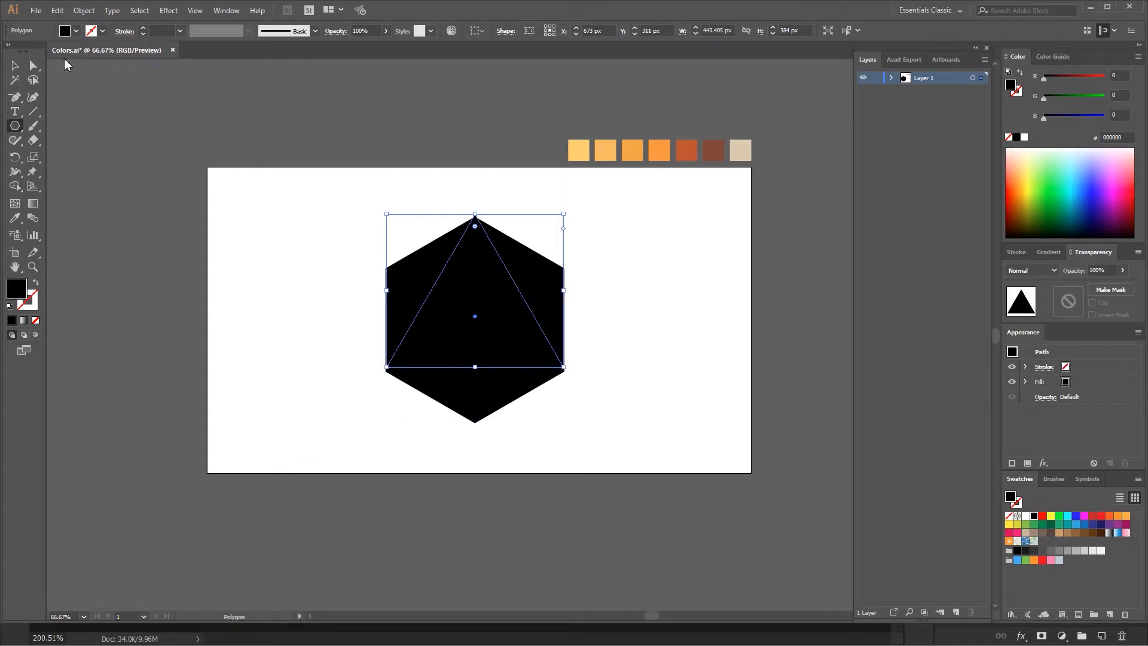
click(1064, 537)
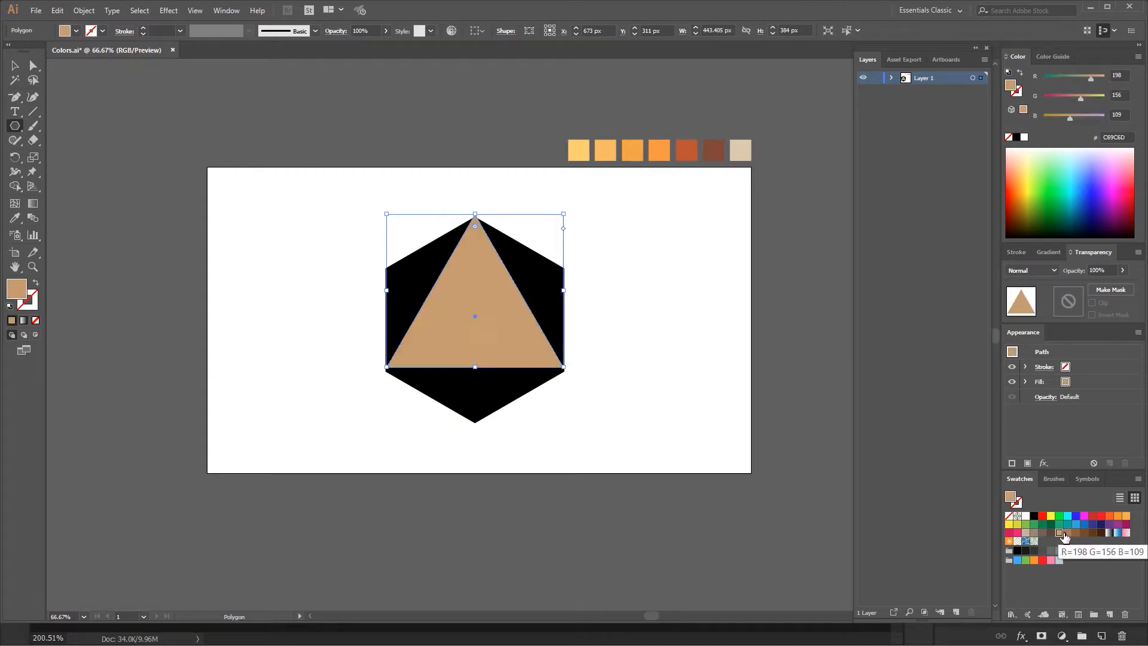
Lower the tan triangle's apex to the hexagon's top vertex, making the triangle about 378 px high
click(15, 66)
scroll(439, 244, up, 3)
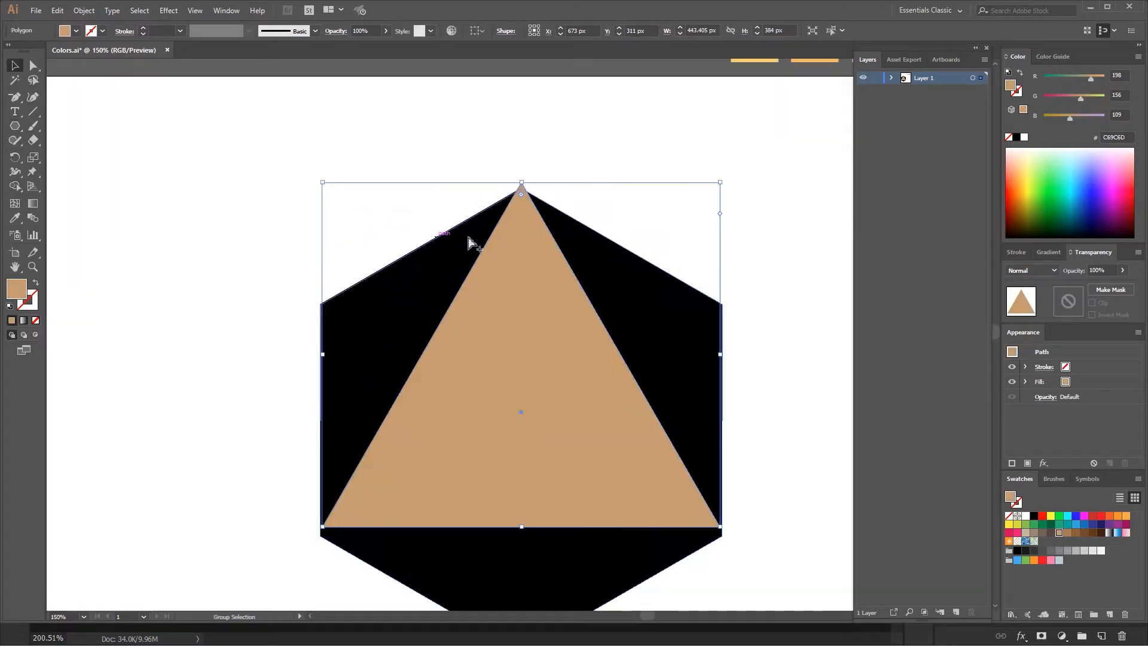
drag(534, 168, 534, 172)
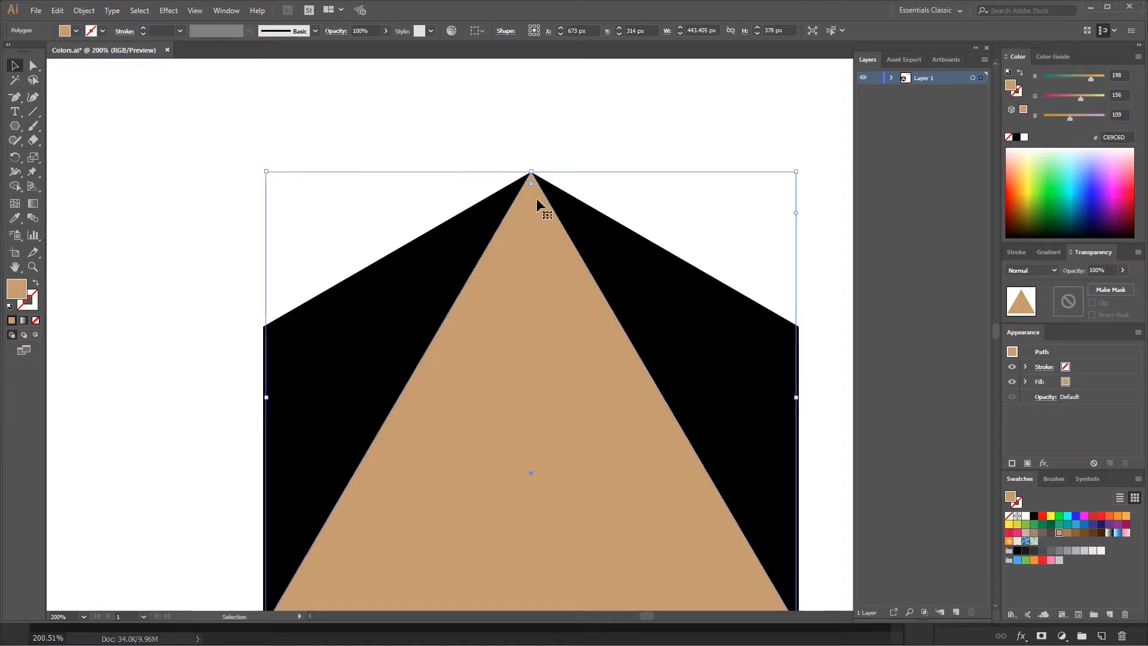
click(545, 136)
Stretch the tan triangle's base down and its sides out to the hexagon's lower side corners, to a width of 448 px
drag(506, 459, 510, 300)
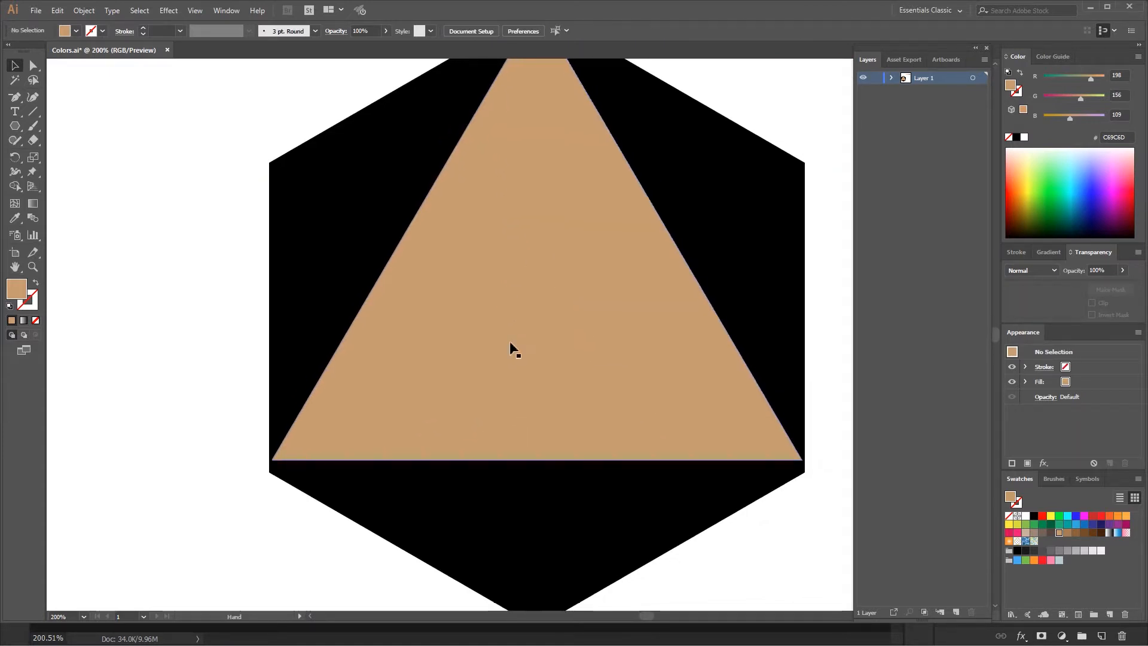
click(540, 459)
drag(538, 462, 539, 472)
drag(805, 242, 805, 239)
drag(272, 241, 269, 241)
click(237, 289)
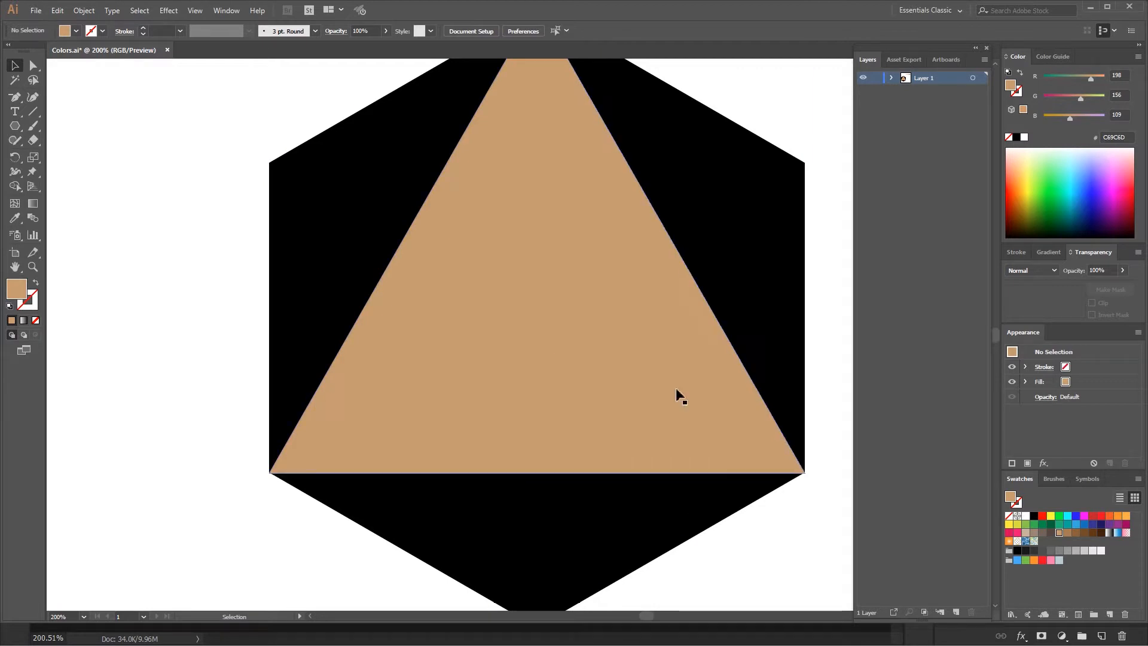
Fine-tune the tan triangle's lower-left corner and apex to match the hexagon's vertices
scroll(271, 474, up, 6)
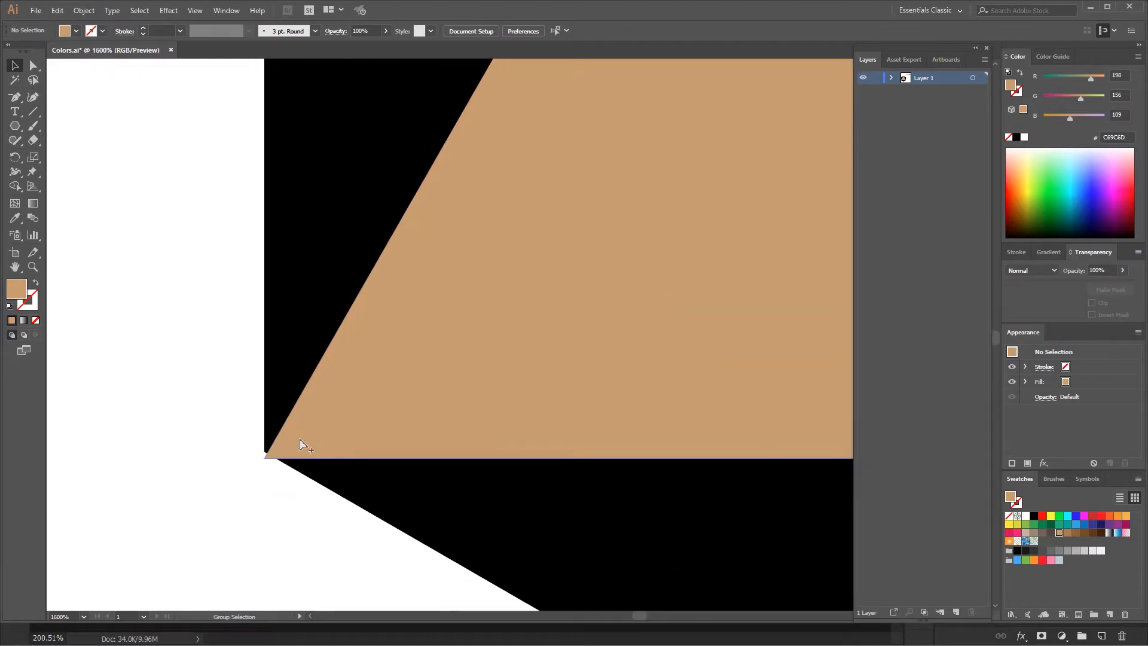
drag(287, 458, 289, 457)
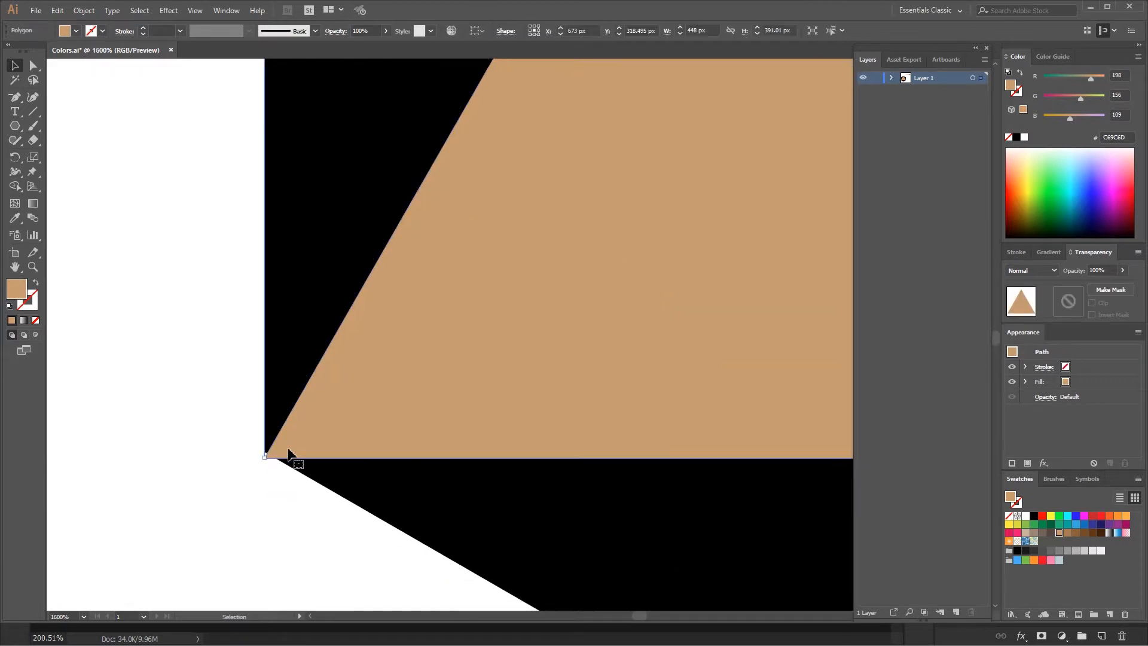
scroll(371, 490, down, 8)
scroll(514, 261, up, 6)
drag(439, 222, 439, 234)
click(451, 199)
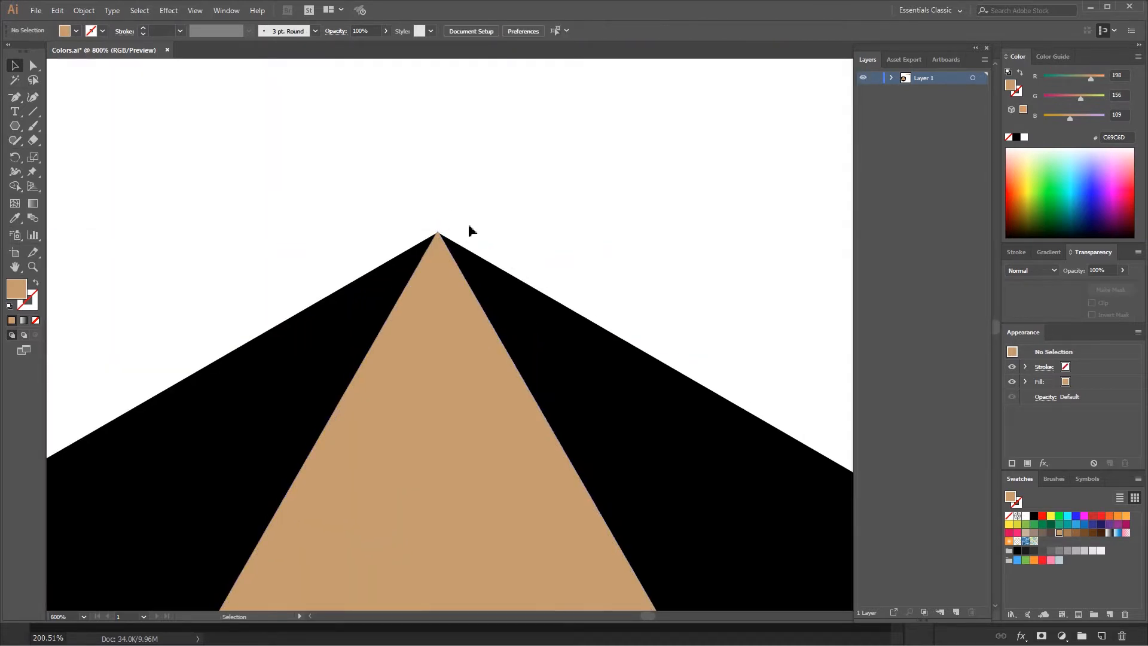
Draw a smaller triangle about 232 × 201 px inside the tan triangle and fill it with the dark brown swatch (534741)
scroll(571, 505, down, 2)
drag(638, 524, 452, 121)
drag(738, 605, 726, 237)
scroll(556, 336, down, 4)
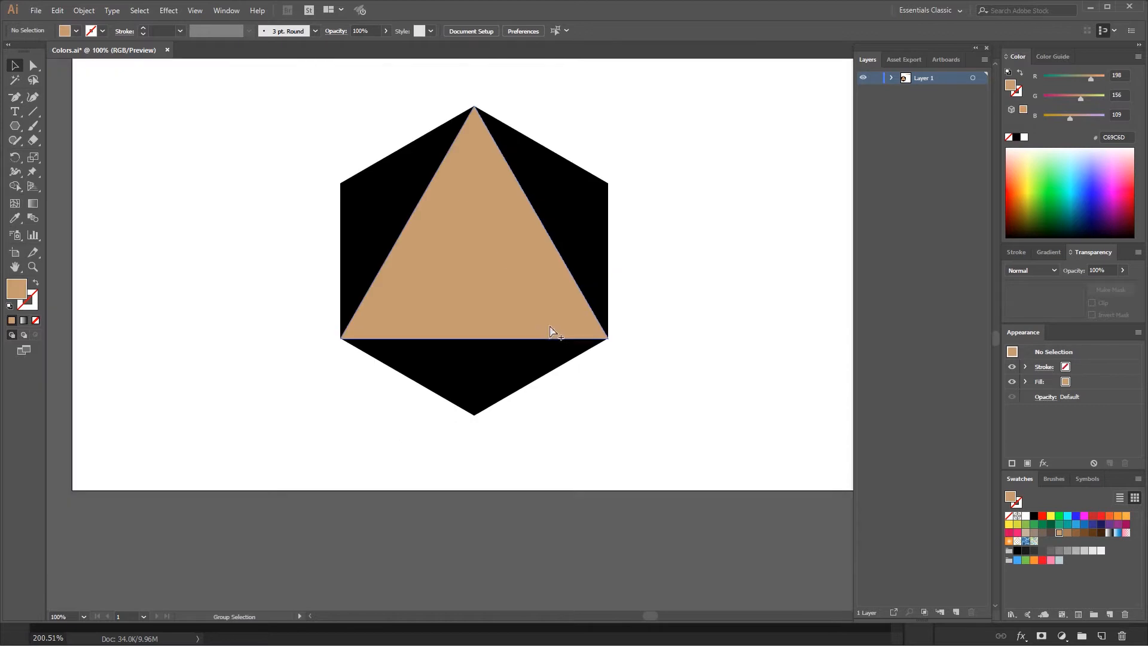
drag(293, 164, 464, 241)
drag(676, 192, 522, 220)
drag(19, 131, 70, 169)
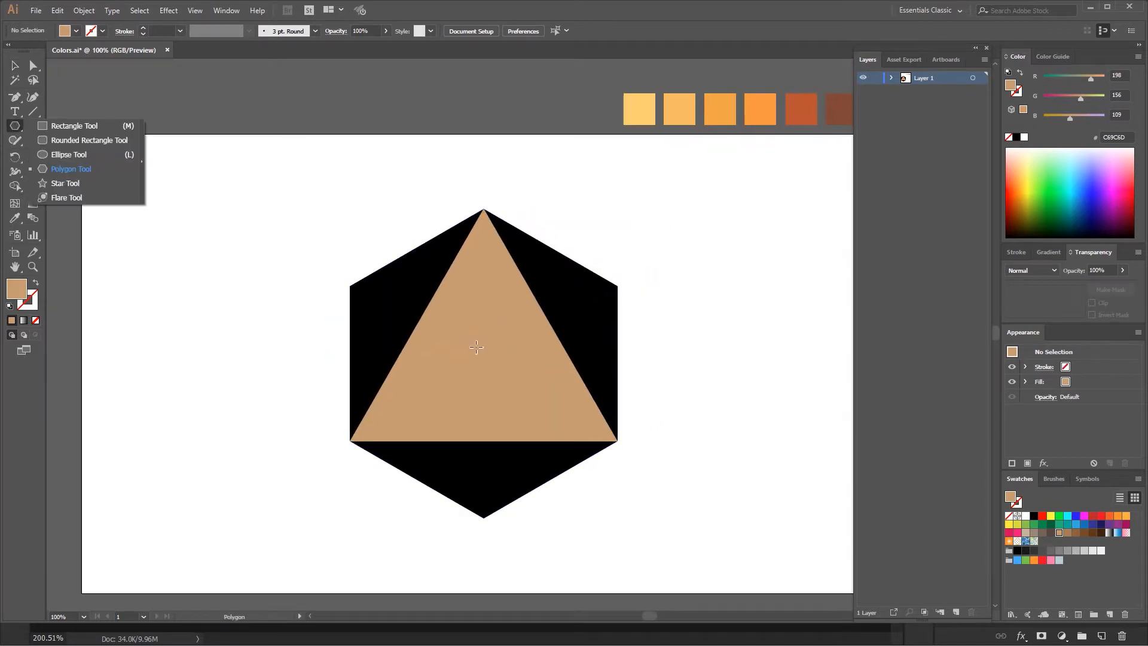
drag(478, 349, 526, 388)
click(1052, 534)
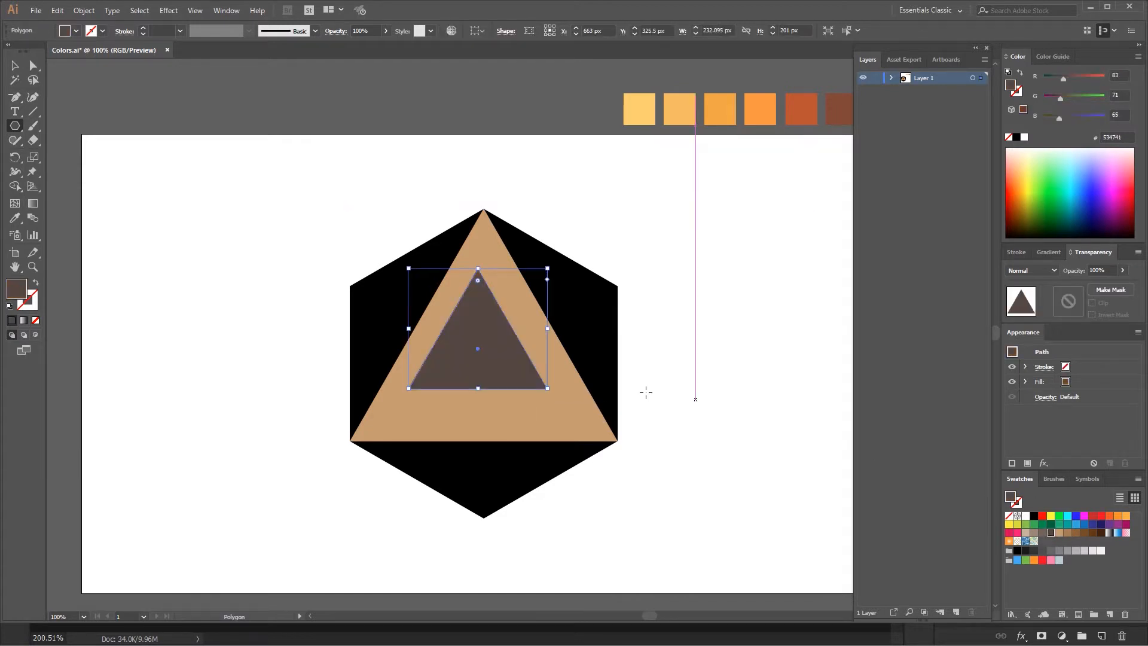
Reflect the dark brown triangle across the horizontal axis so that it points downward
right_click(507, 336)
mouse_move(619, 534)
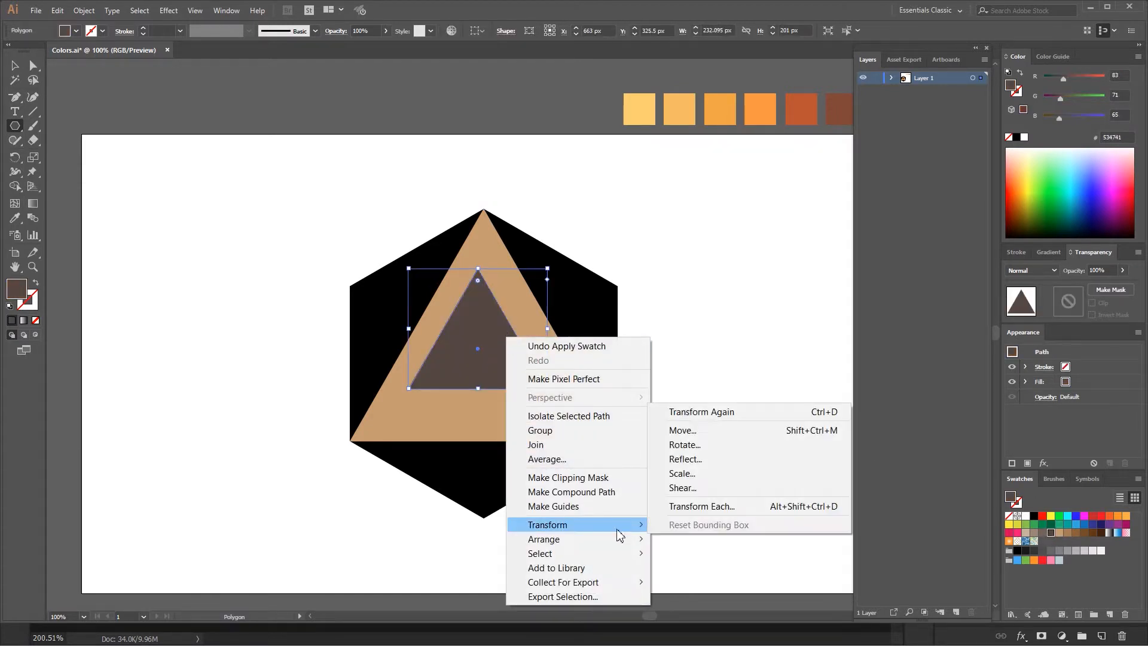
click(684, 459)
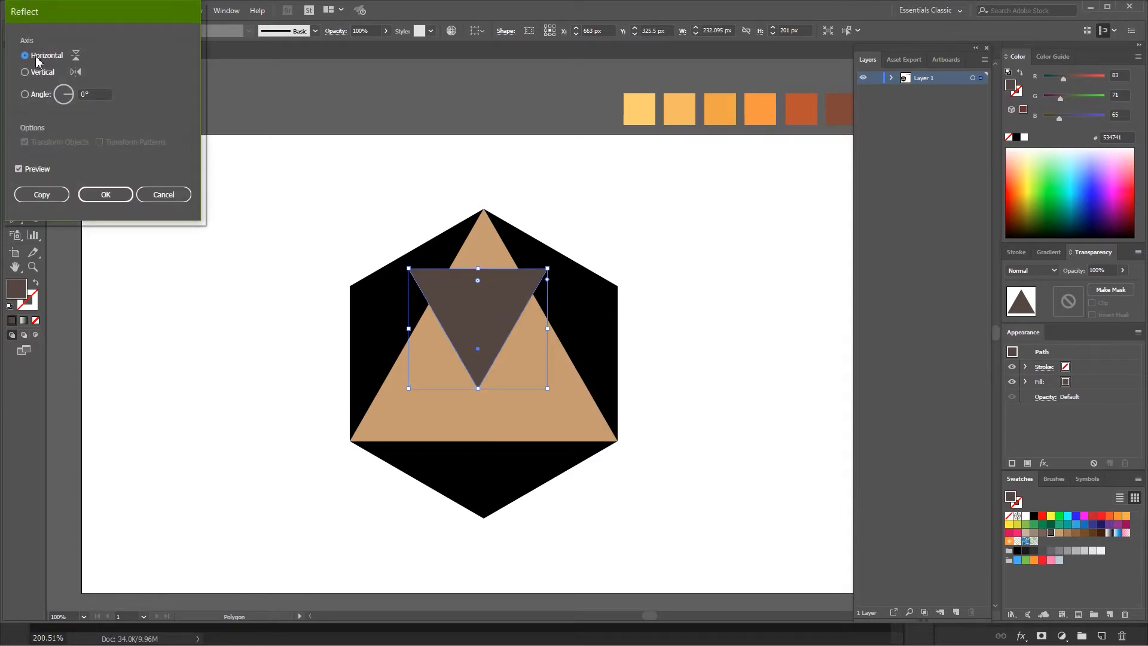
click(106, 196)
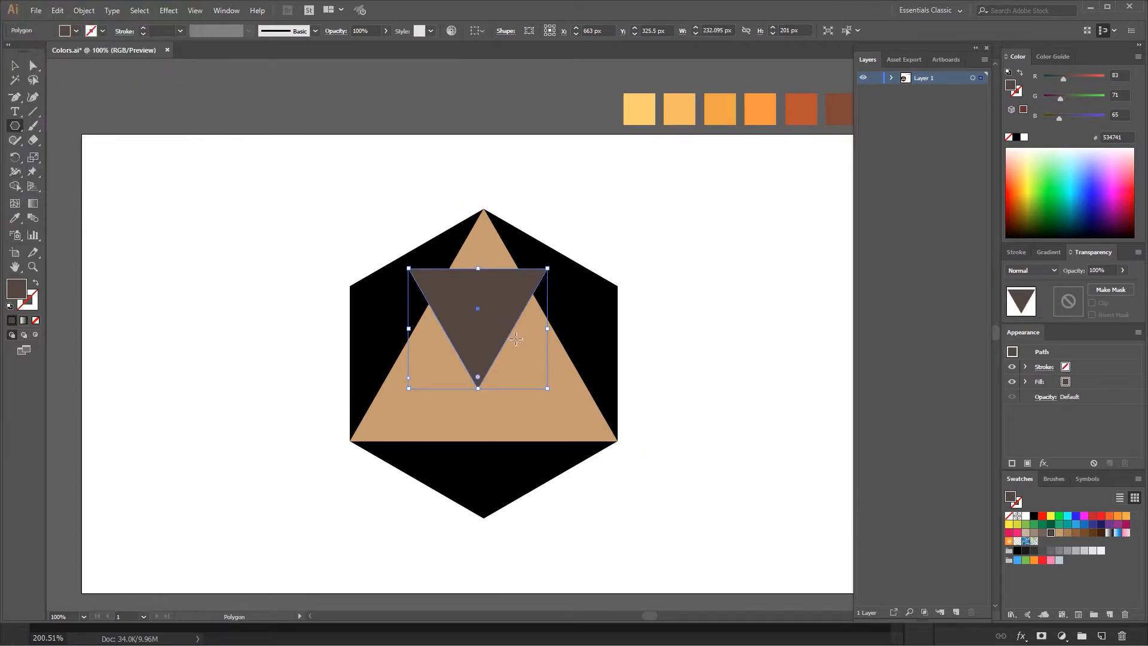
Move the inverted brown triangle down to the tan triangle's base and resize it to about 228 × 197 px to span between the sides
click(12, 66)
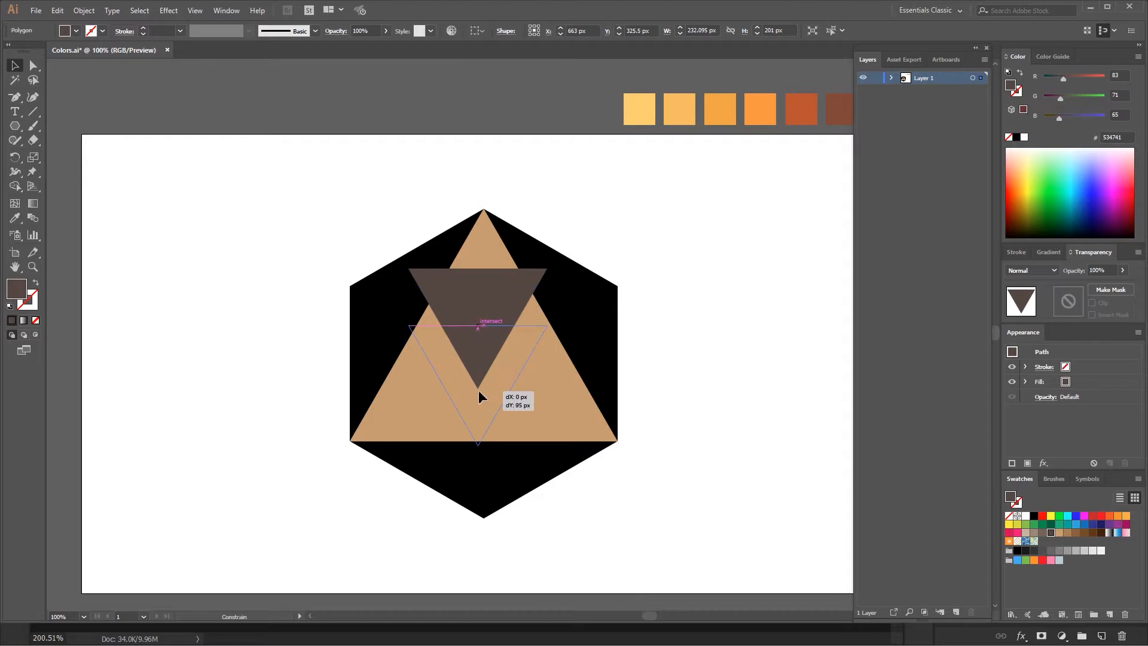
drag(478, 388, 478, 446)
drag(550, 327, 539, 335)
drag(509, 357, 550, 326)
click(648, 407)
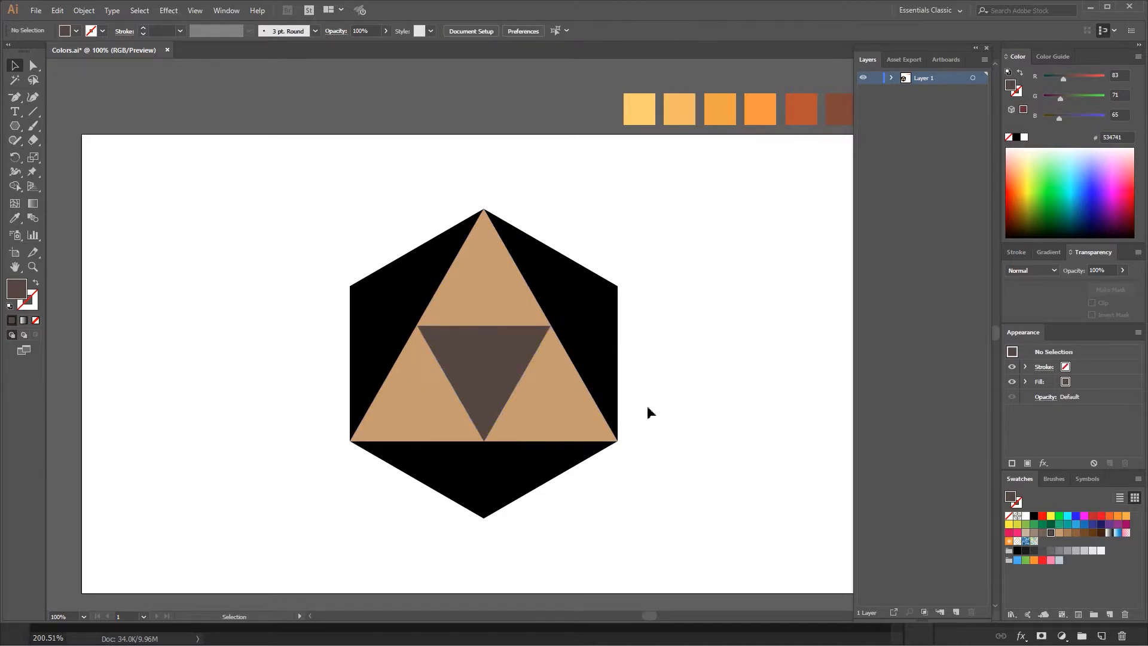
click(509, 392)
drag(420, 325, 415, 324)
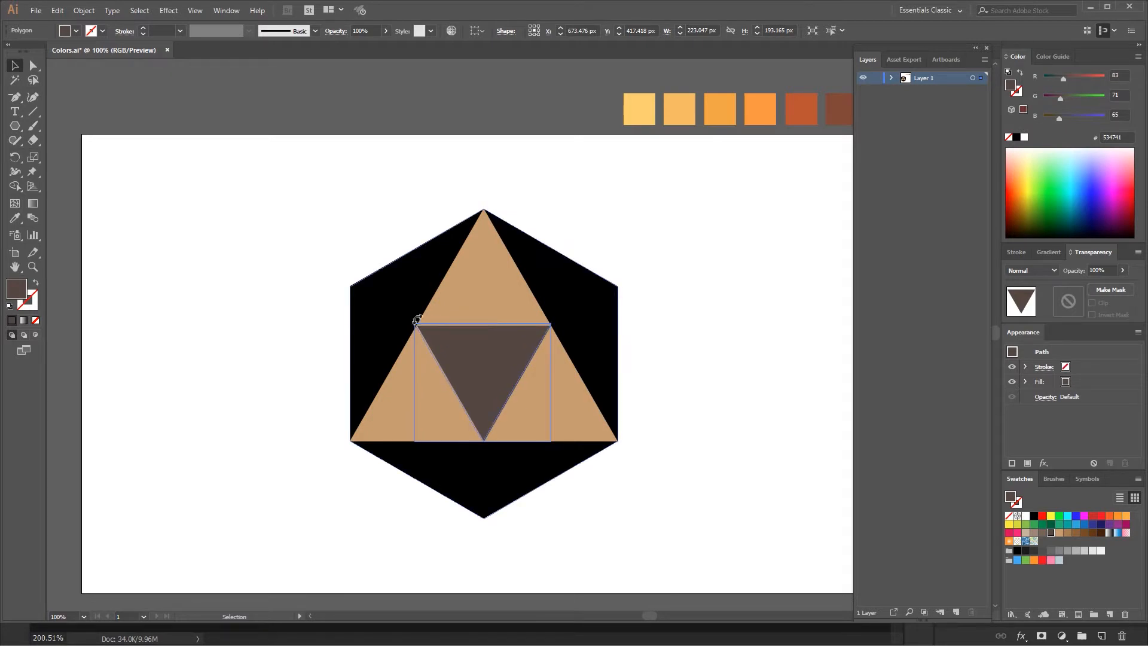
click(692, 436)
click(495, 396)
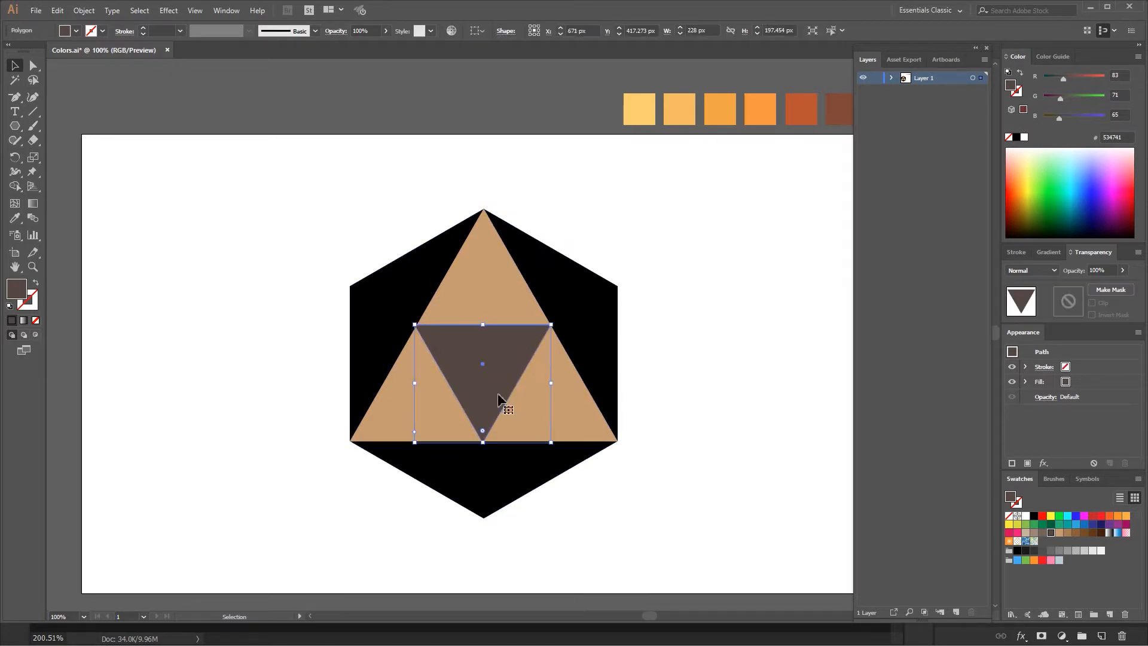
scroll(501, 402, up, 2)
click(688, 569)
click(502, 397)
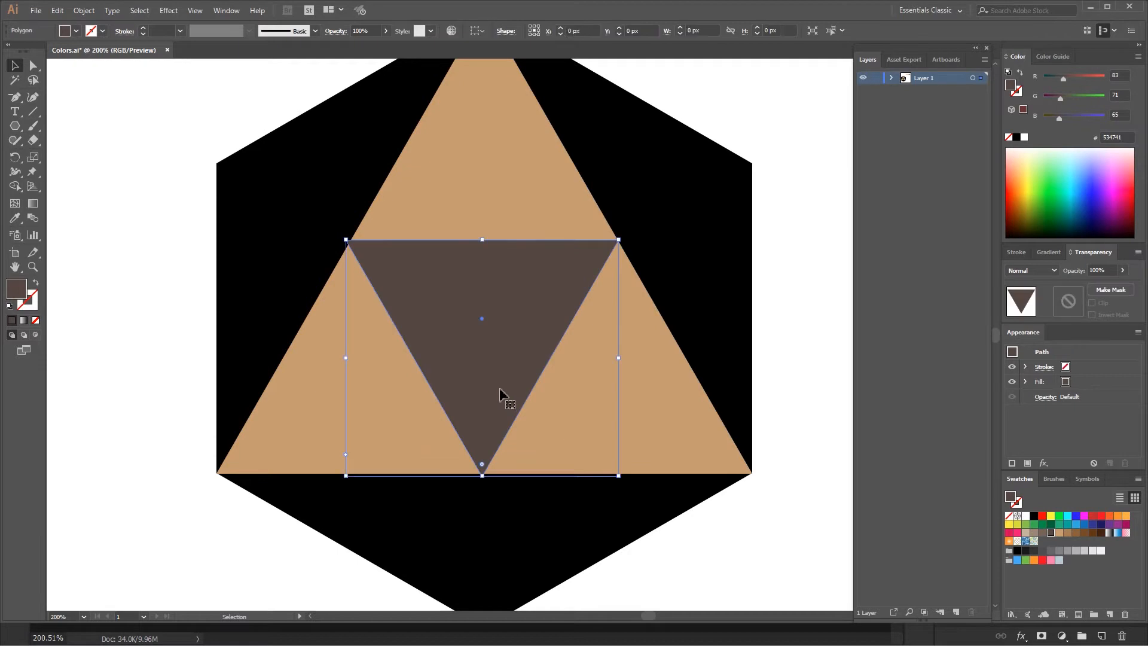
click(668, 578)
click(504, 410)
click(646, 584)
click(495, 392)
click(479, 542)
Nudge the brown triangle up about 2 px so that its tip sits on the tan triangle's base line
scroll(479, 543, up, 3)
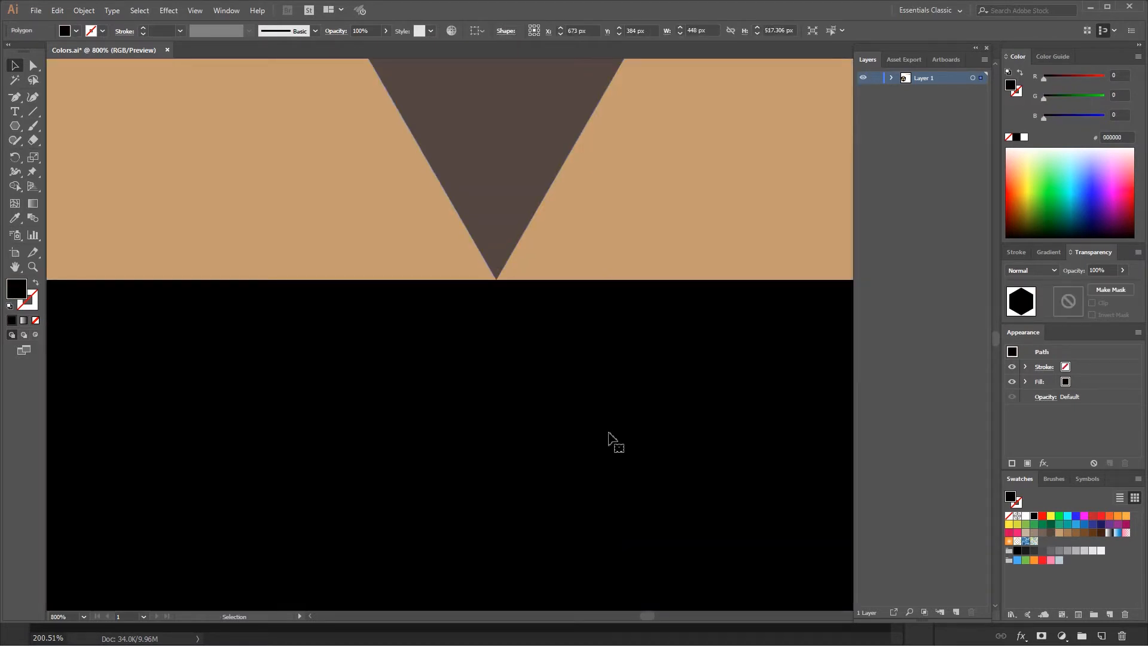
drag(500, 255, 501, 256)
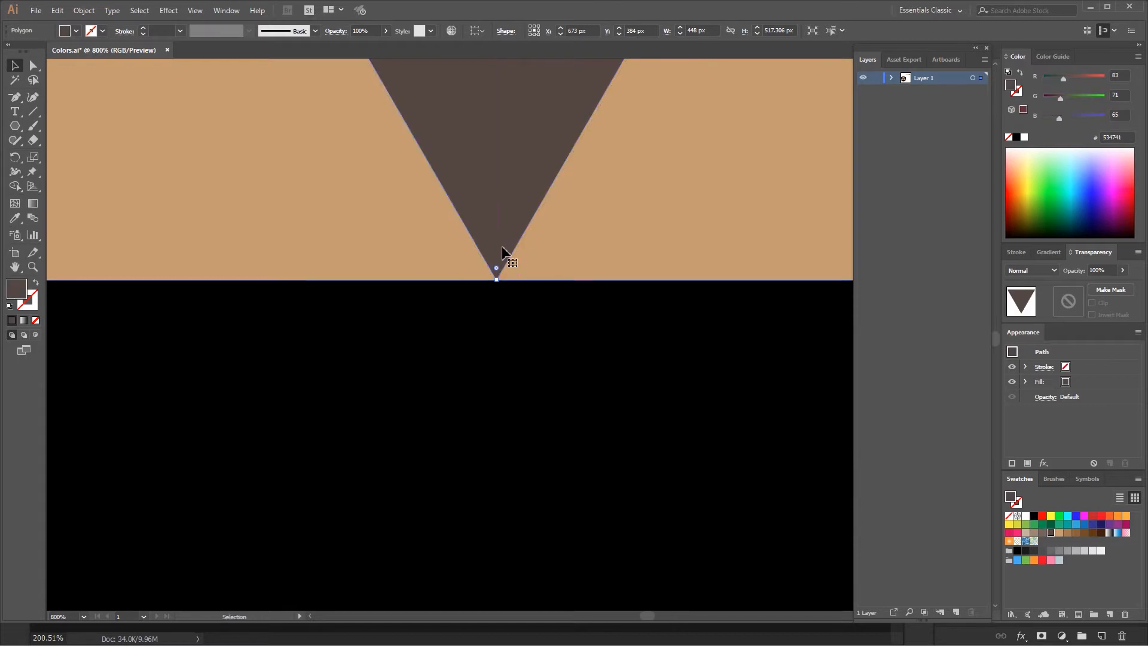
scroll(568, 346, down, 5)
Pull the brown triangle's upper-left corner inward to the tan triangle's edge, resizing it to about 225 × 195 px
drag(569, 265, 547, 390)
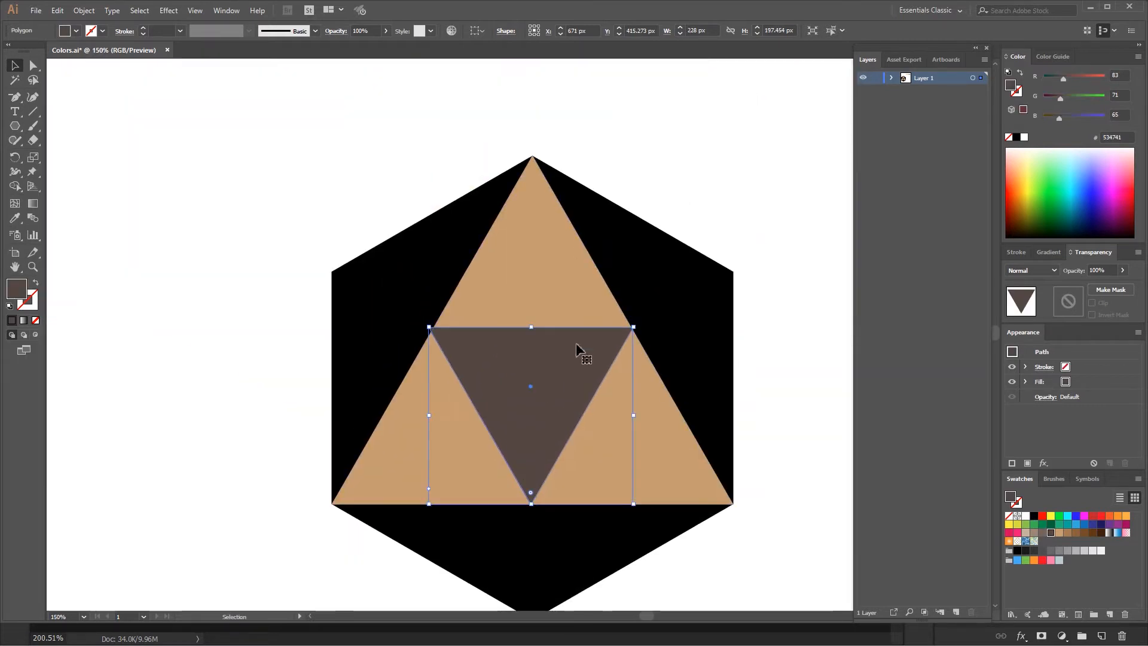
scroll(577, 346, up, 3)
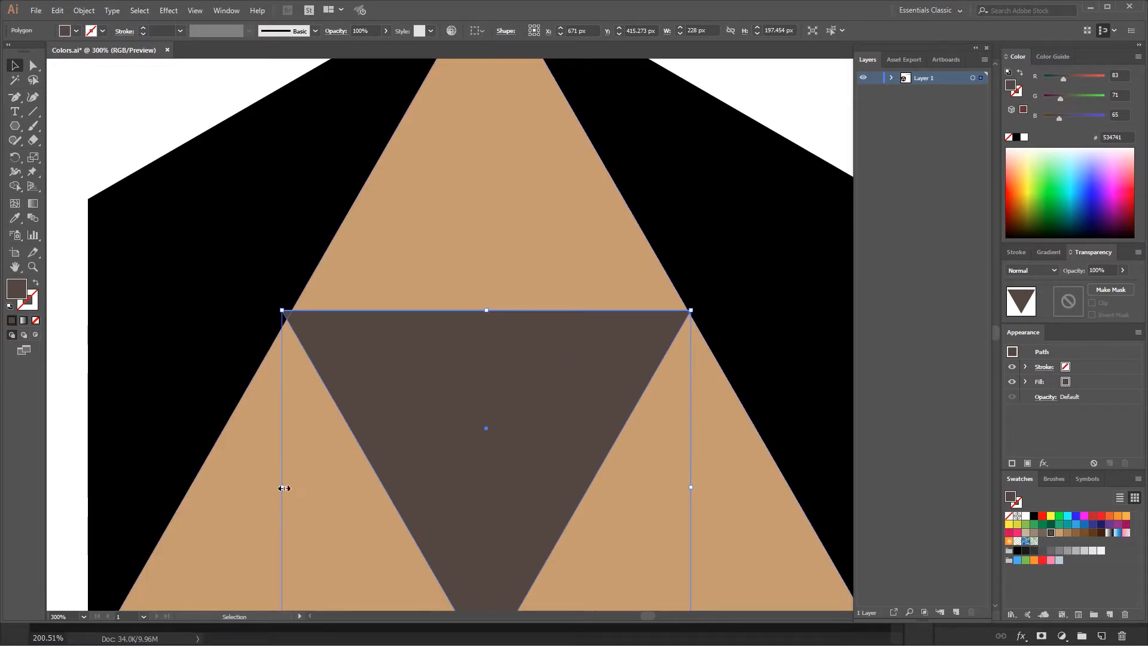
drag(280, 309, 284, 313)
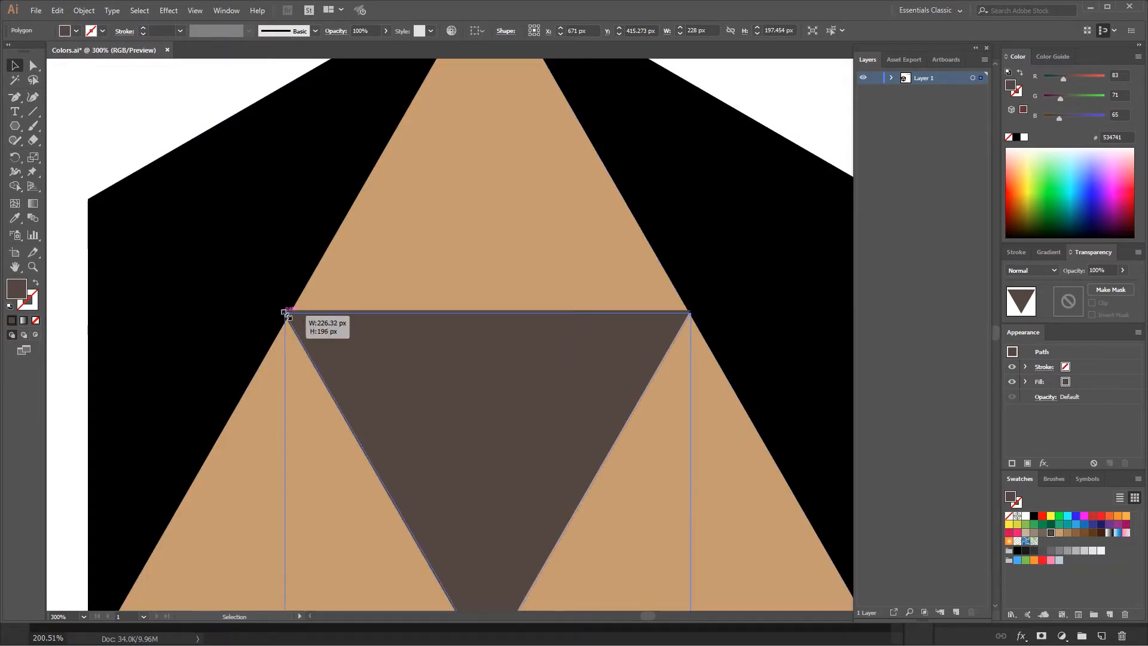
click(670, 274)
click(495, 403)
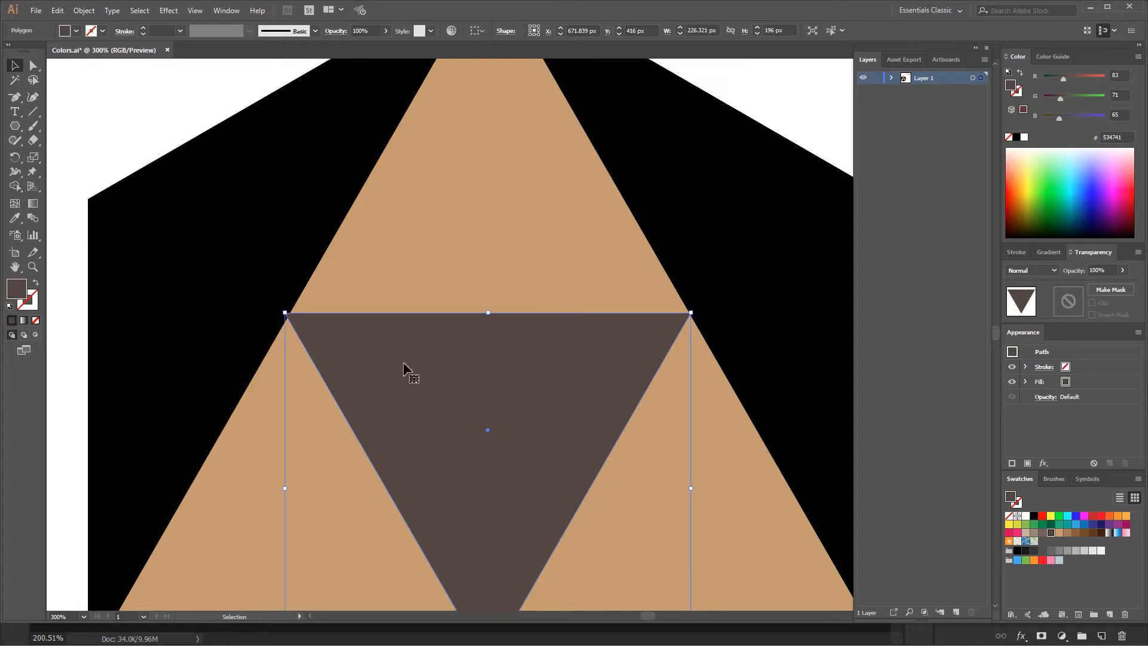
drag(285, 312, 288, 315)
click(790, 295)
click(538, 398)
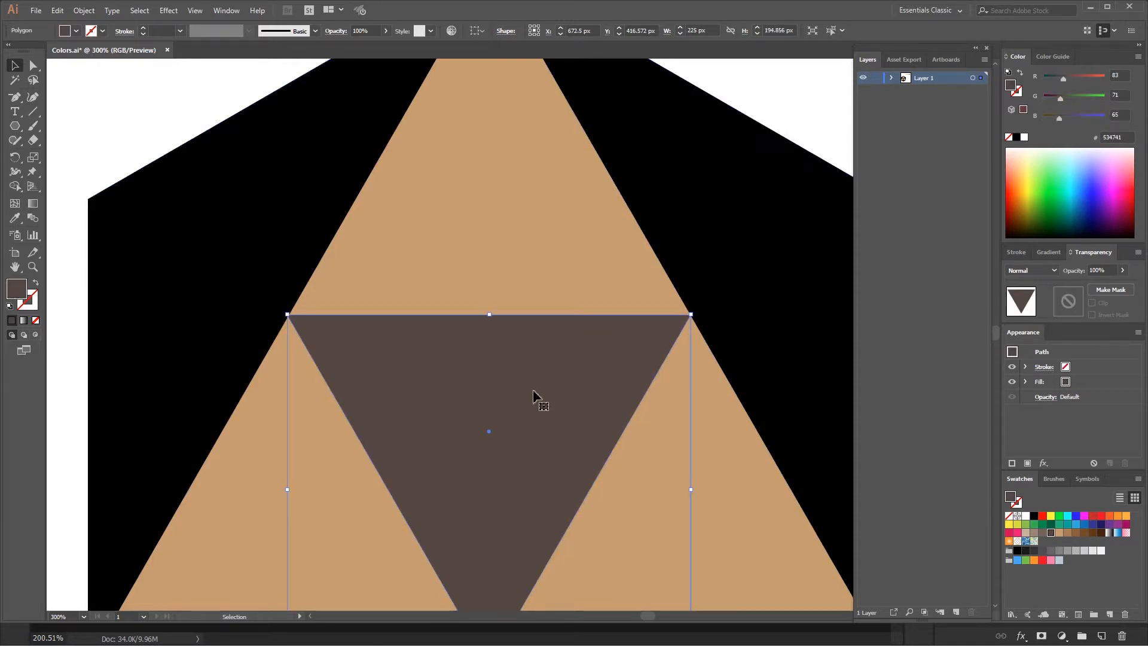
scroll(758, 308, up, 2)
scroll(448, 371, down, 1)
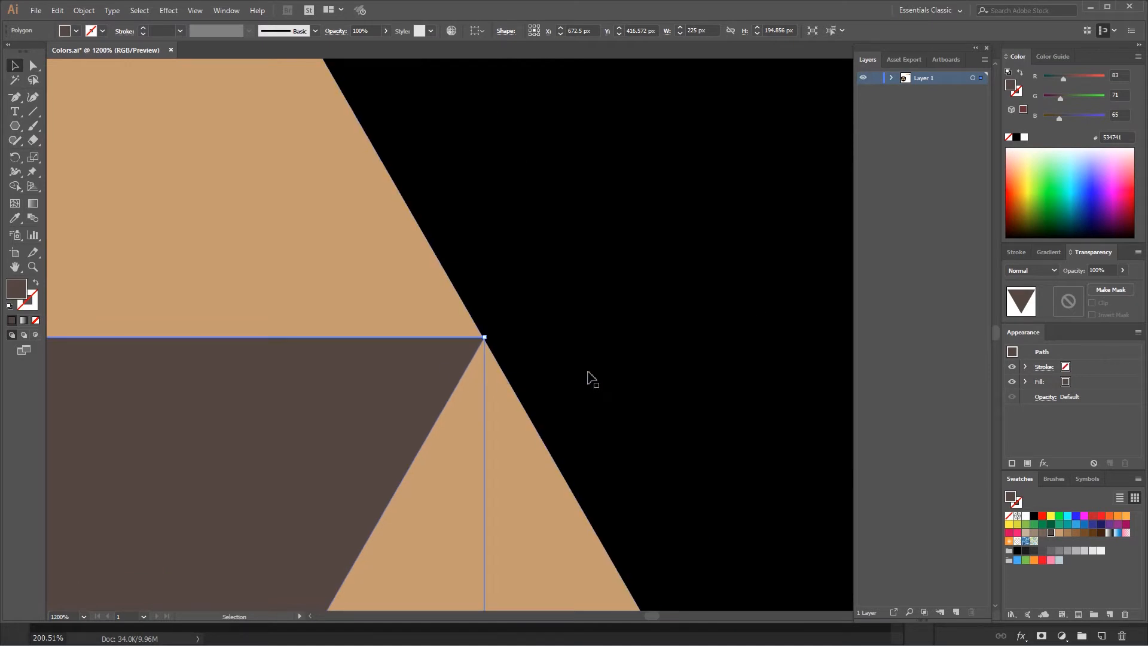
scroll(445, 397, down, 3)
scroll(426, 441, up, 2)
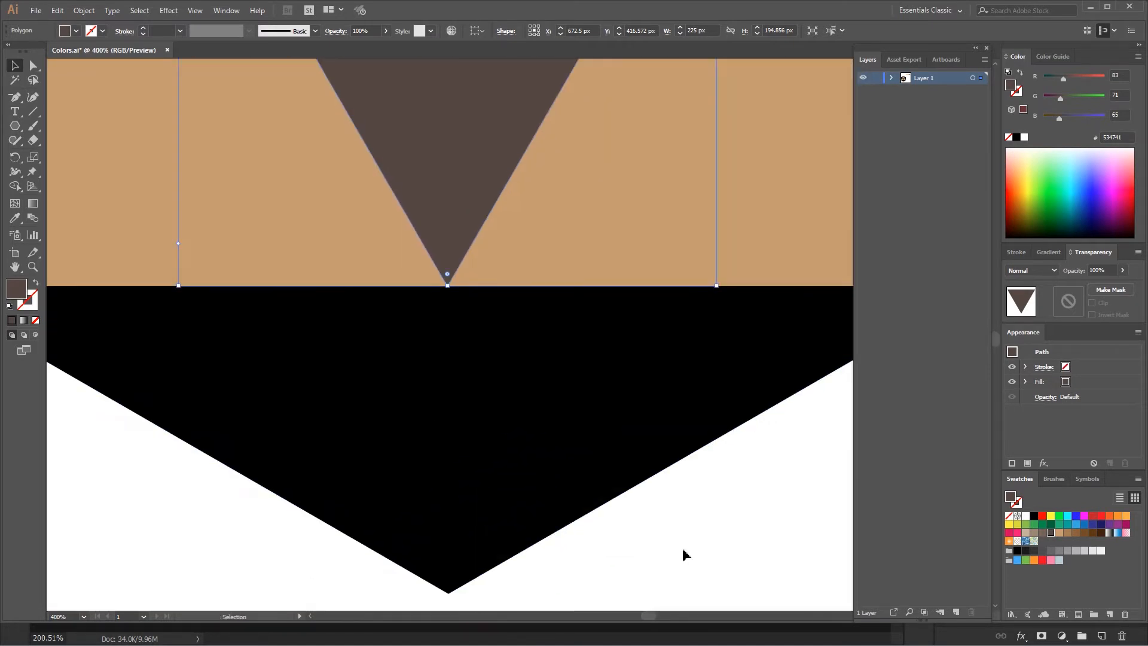
Fill the black hexagon behind the triangles with the dark brown swatch 754C24
click(683, 552)
scroll(556, 394, down, 1)
scroll(554, 395, down, 1)
scroll(528, 246, up, 2)
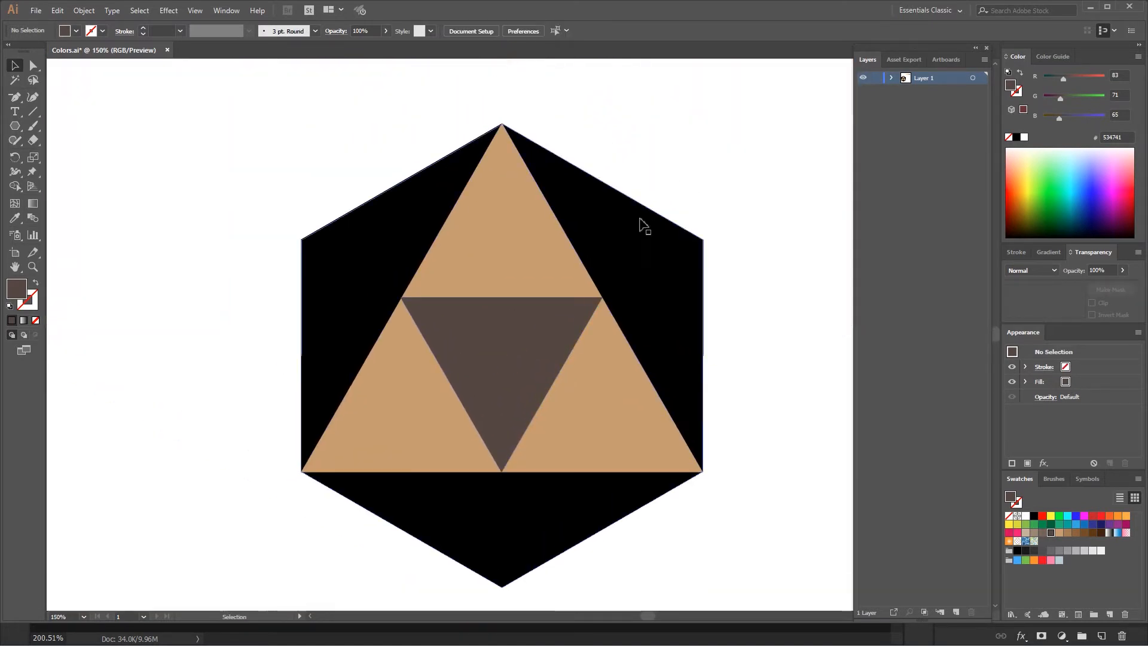
click(638, 218)
click(1036, 534)
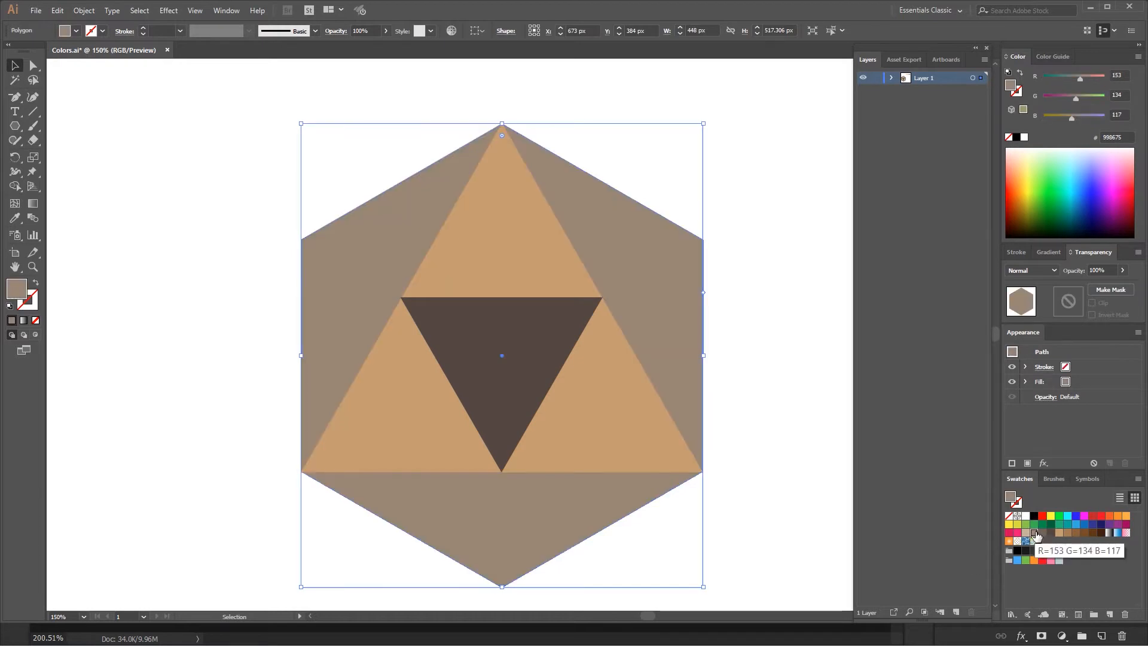
click(1027, 533)
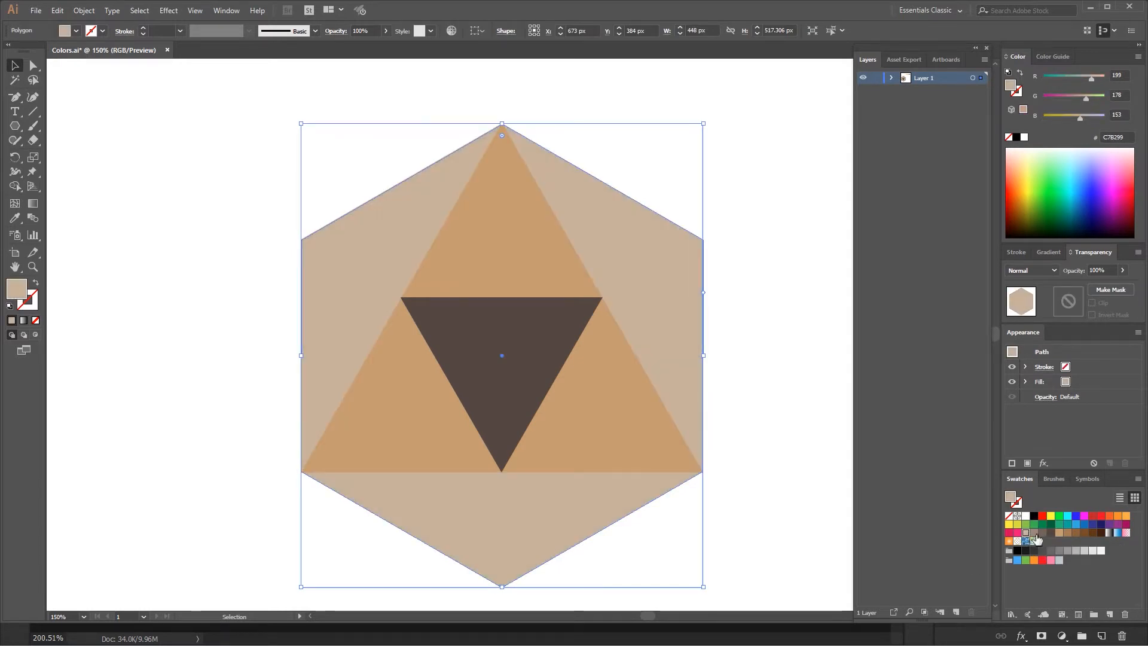
click(1085, 534)
click(804, 290)
scroll(569, 308, down, 1)
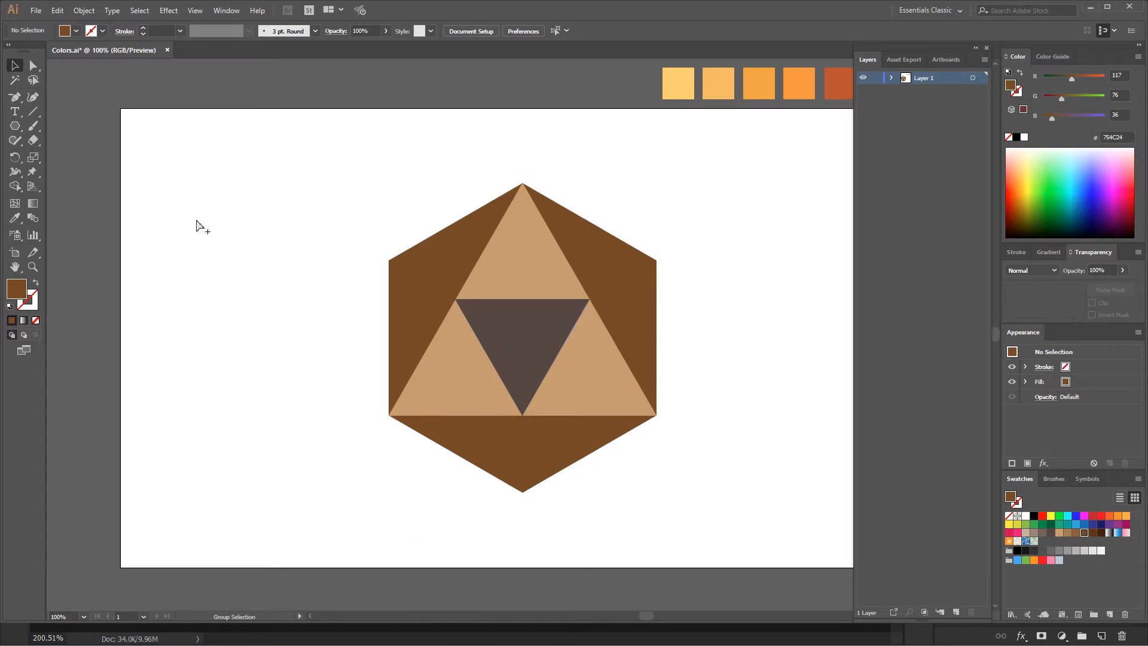
With black fill and stroke set, draw straight lines from the hexagon's upper-left and upper-right corners to the dark triangle's nearest corners
click(103, 32)
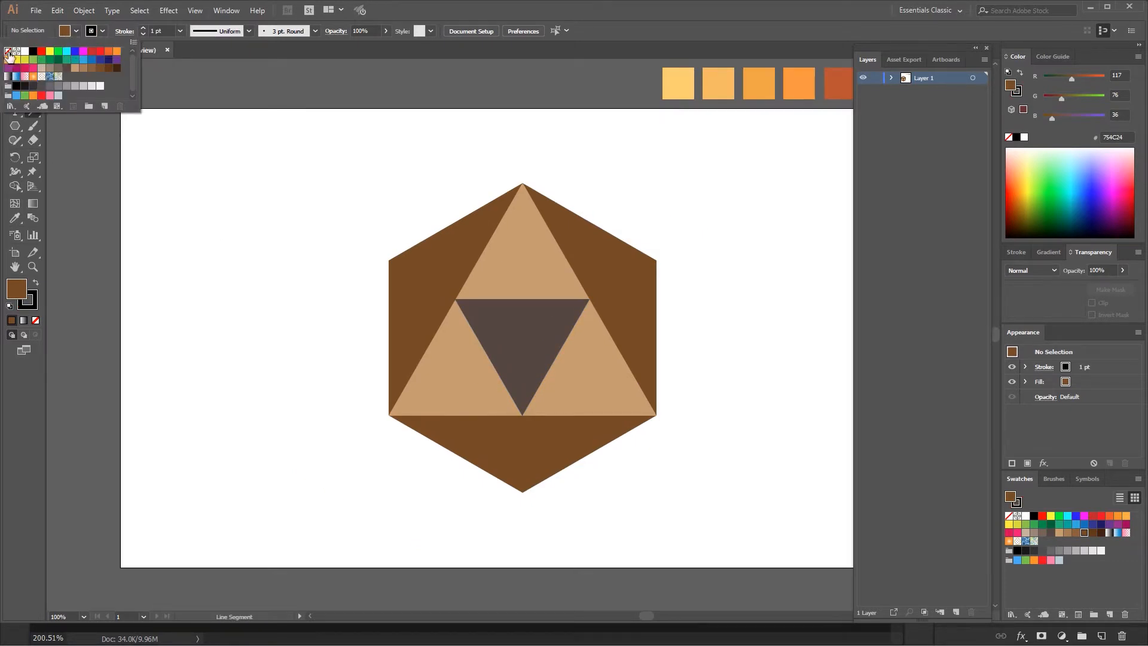
click(34, 52)
click(76, 31)
click(34, 52)
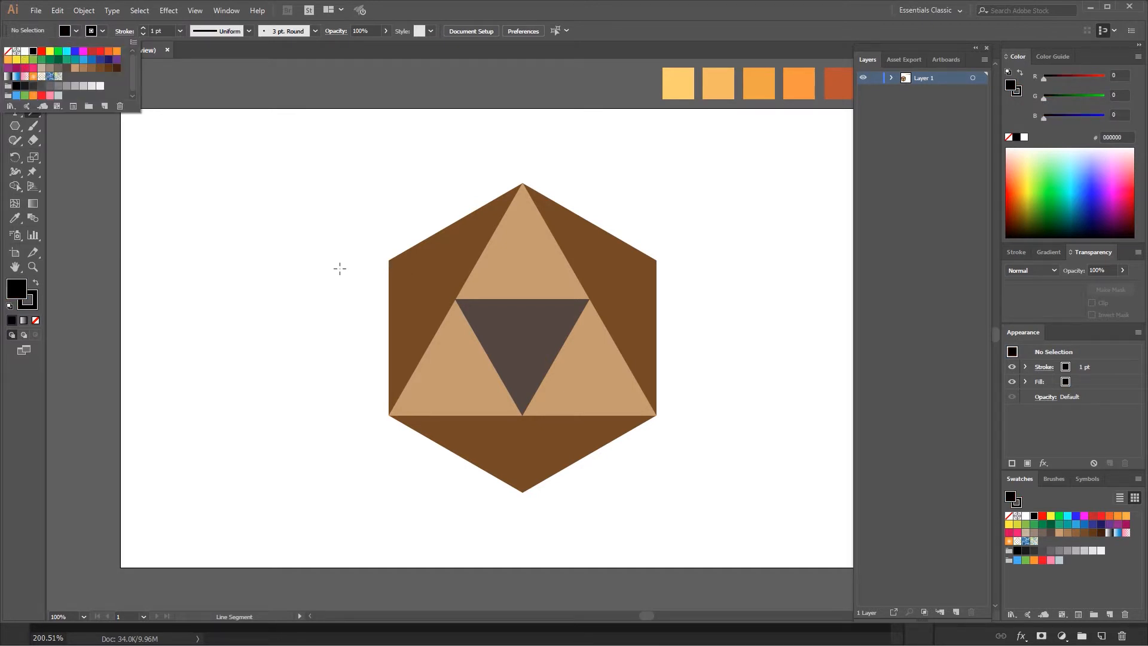
click(340, 268)
scroll(394, 269, up, 2)
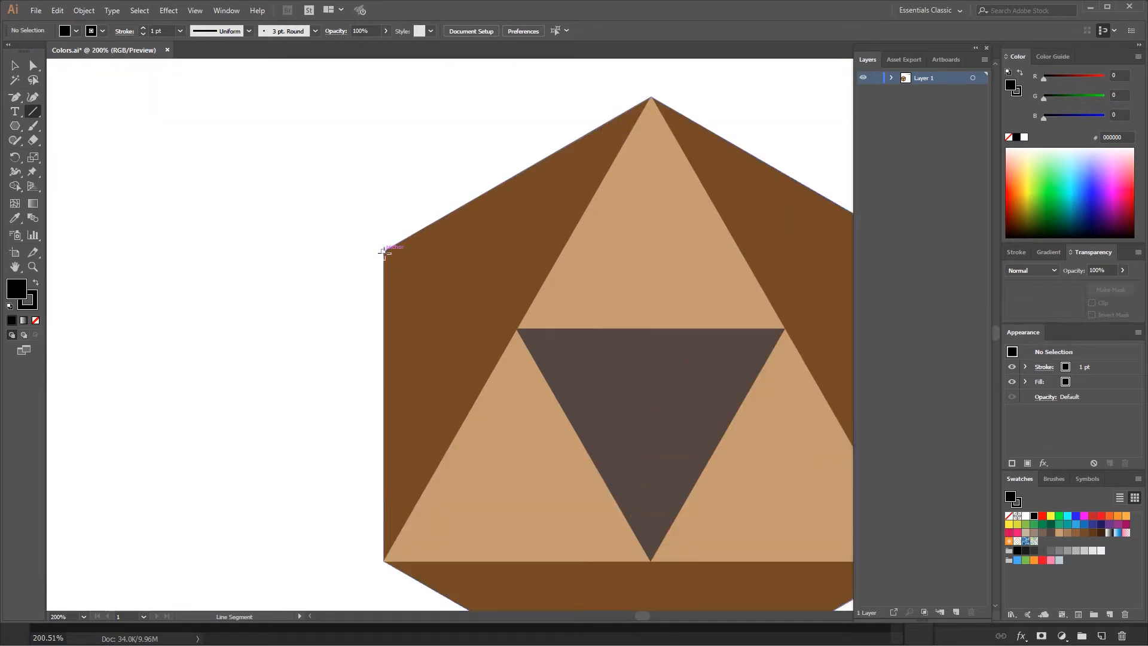
drag(383, 252, 518, 328)
mouse_move(654, 318)
mouse_down()
mouse_move(477, 269)
mouse_move(372, 257)
mouse_up()
key(ctrl+z)
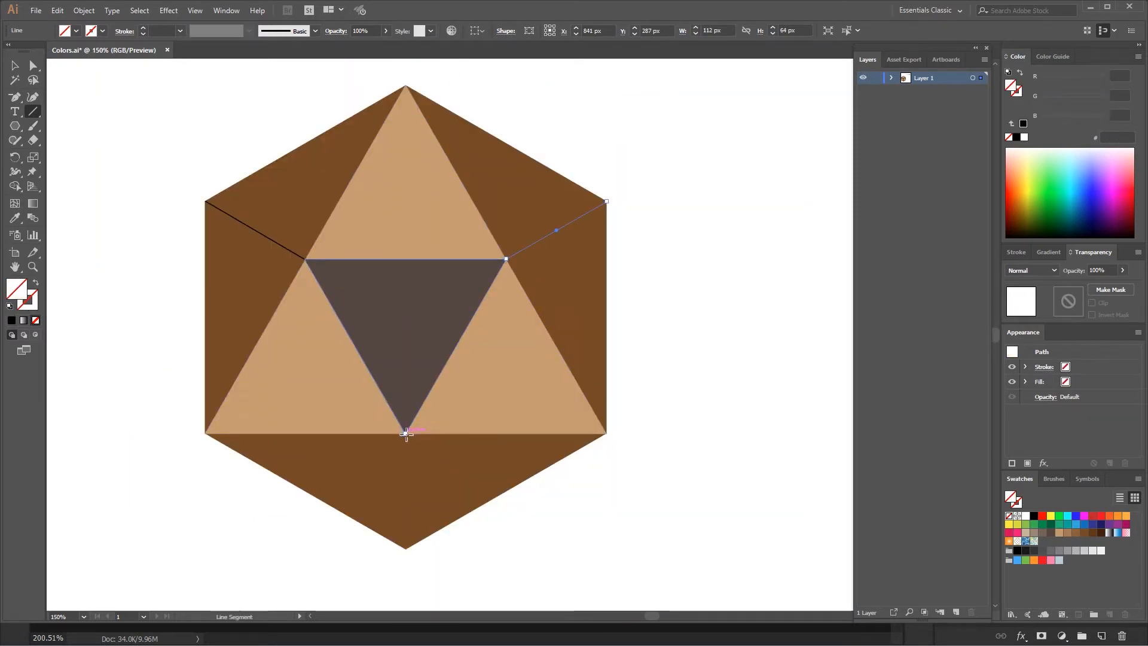
Give the right line a black 1 pt stroke and draw a vertical line about 129 px long from the dark triangle's tip to the hexagon's lowest corner
drag(406, 432, 406, 546)
key(ctrl+z)
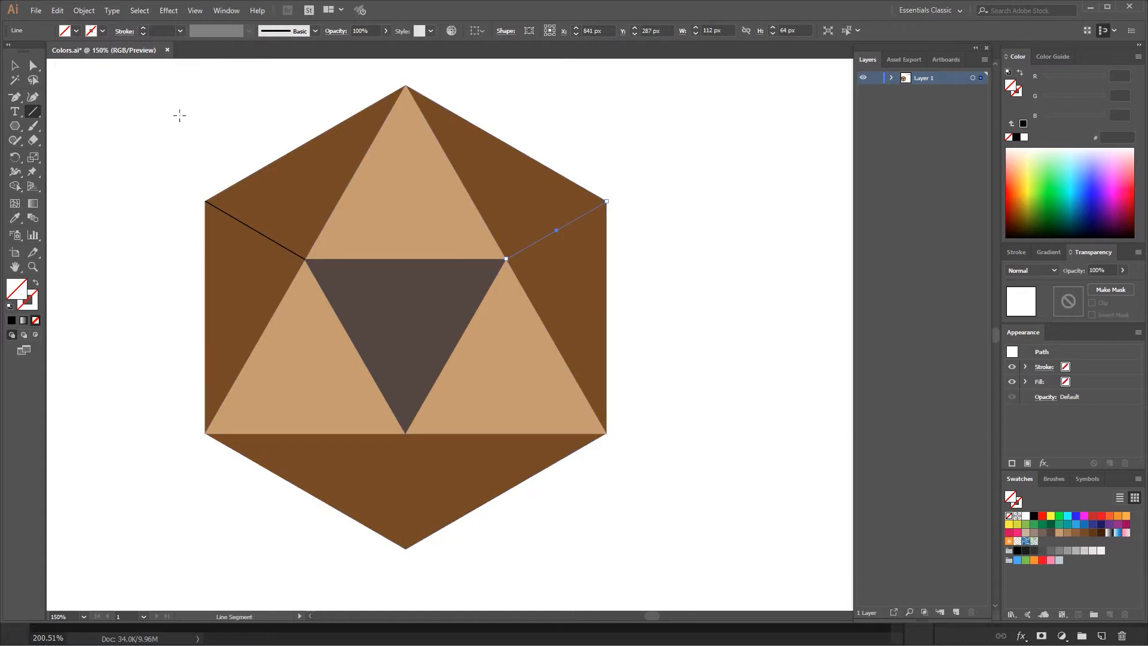
click(102, 31)
click(34, 52)
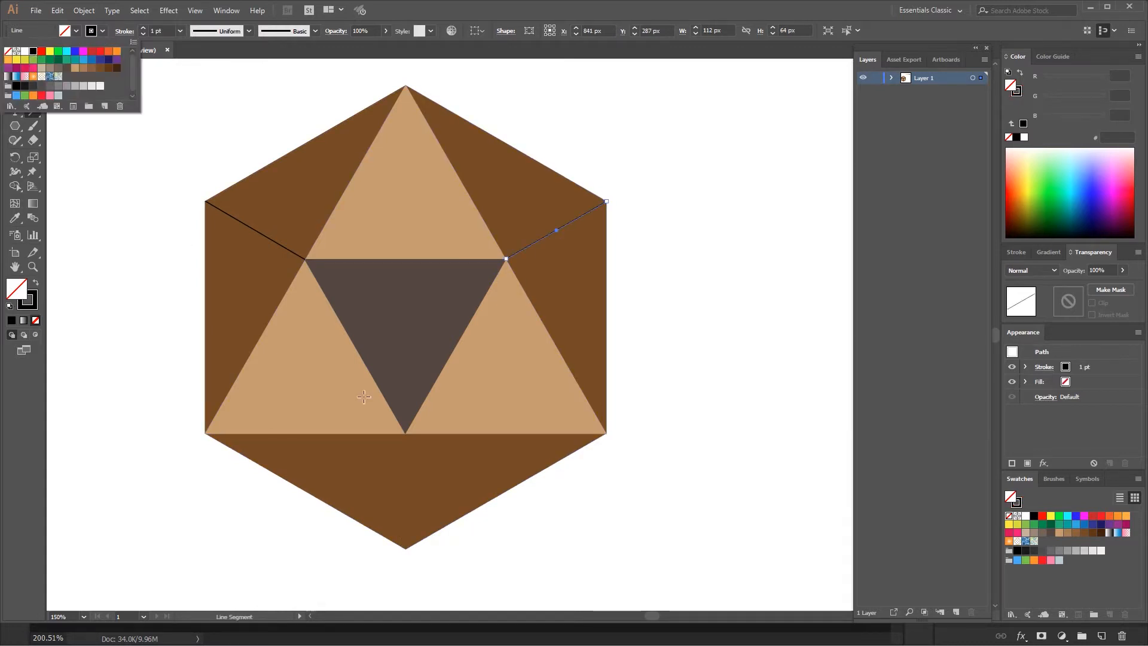
click(405, 437)
drag(408, 432, 407, 547)
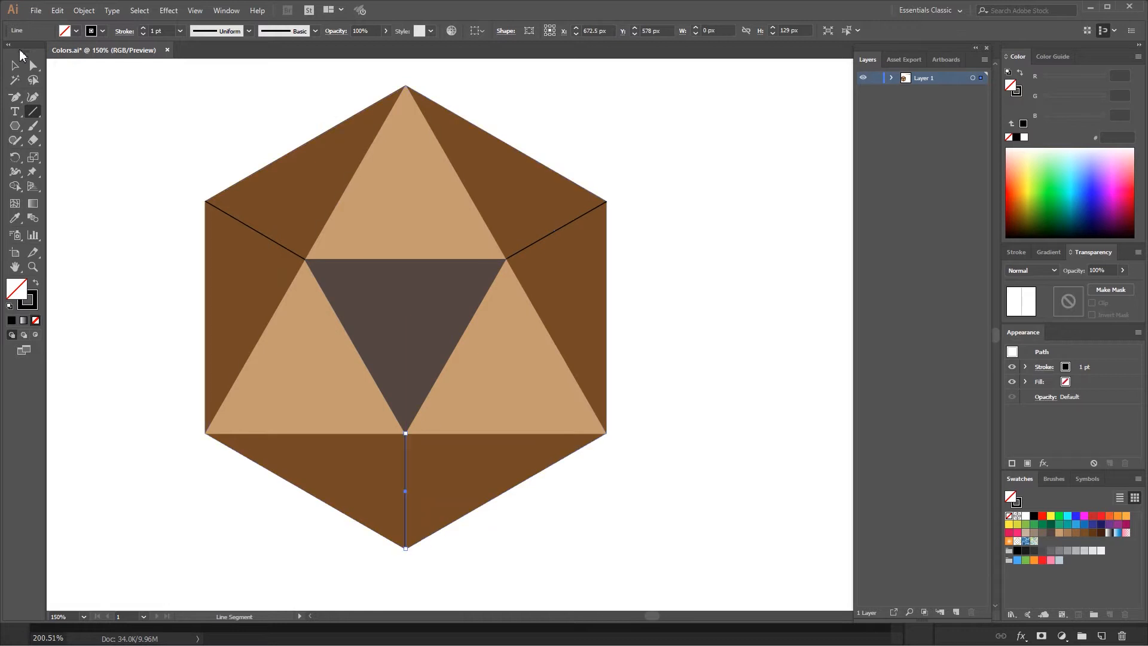
key(v)
click(182, 100)
drag(170, 127, 702, 546)
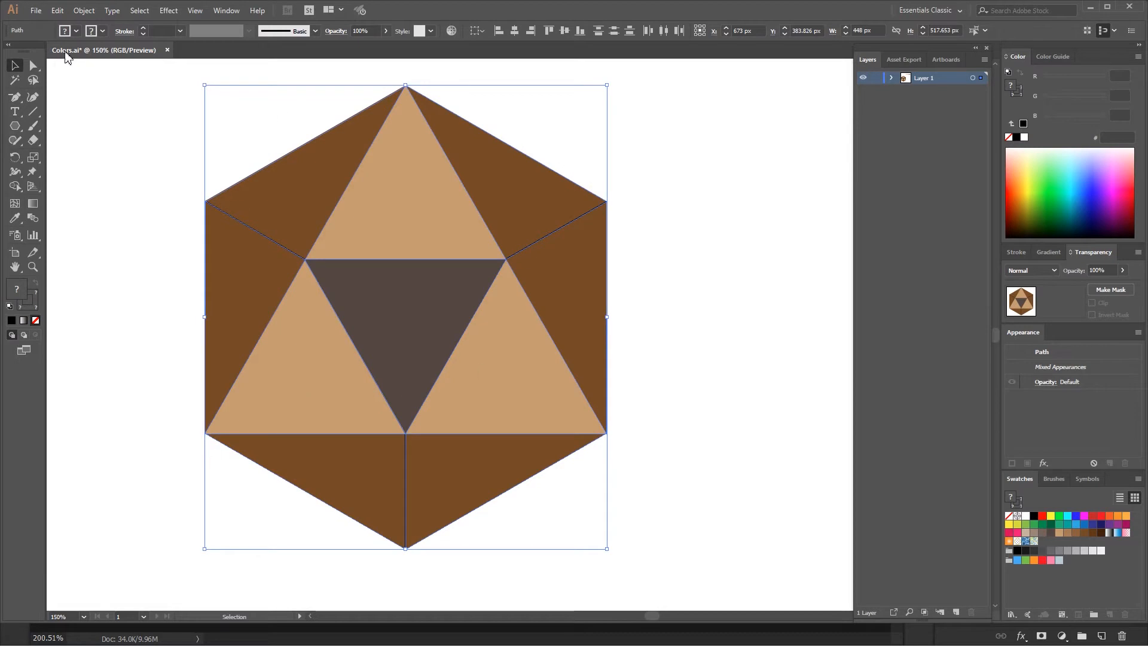
click(16, 186)
click(77, 31)
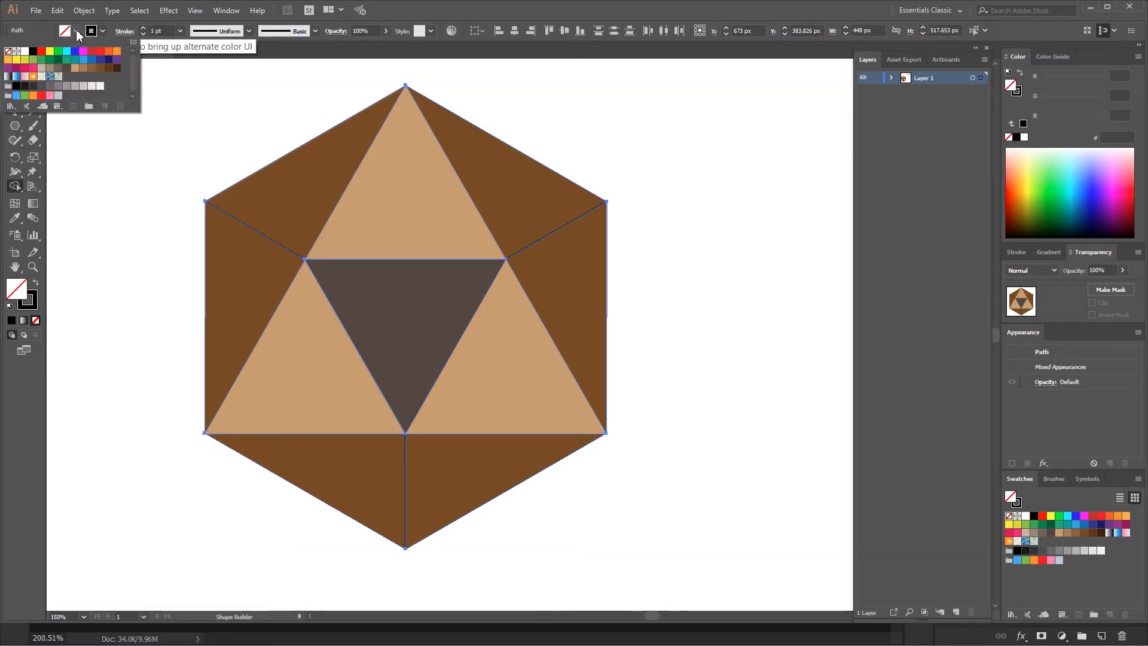
click(33, 52)
click(15, 66)
Extend the left line's end points to fully meet the dark triangle's corner and the hexagon's upper-left corner at about X 448.5, Y 254.5 px
scroll(267, 256, up, 7)
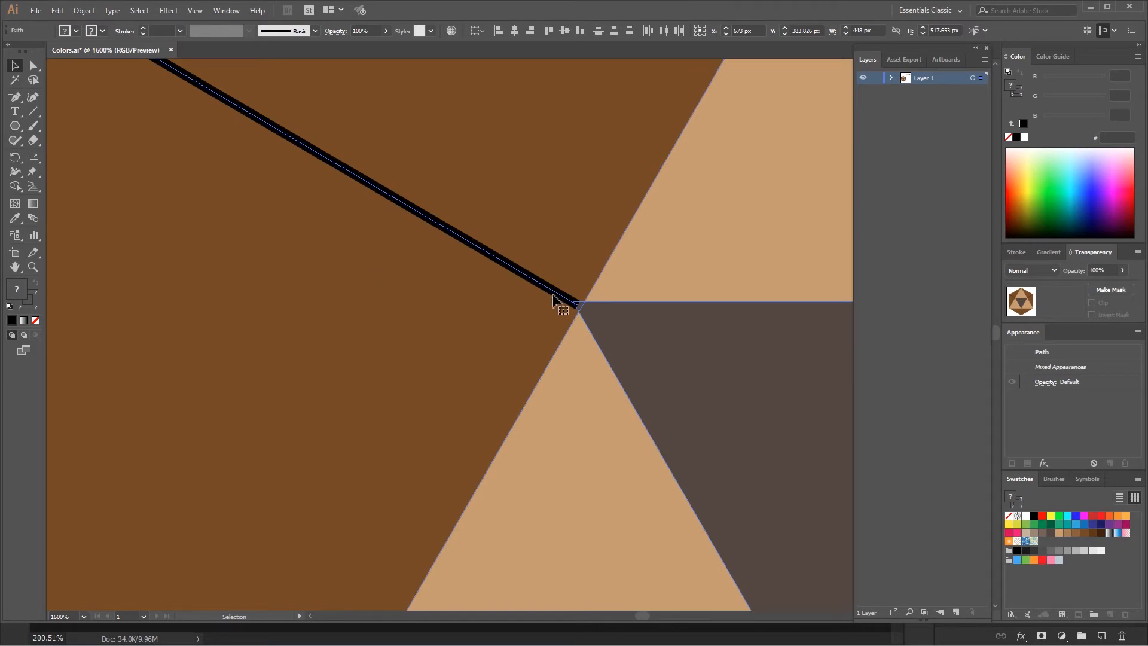
scroll(576, 307, up, 3)
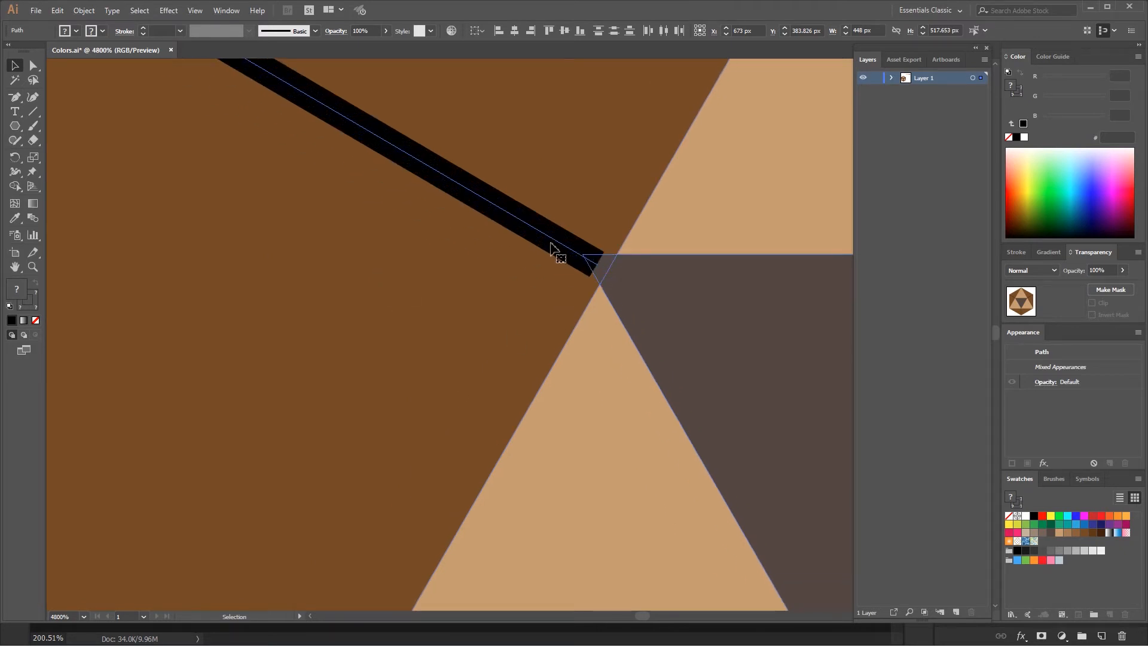
key(a)
scroll(276, 292, down, 7)
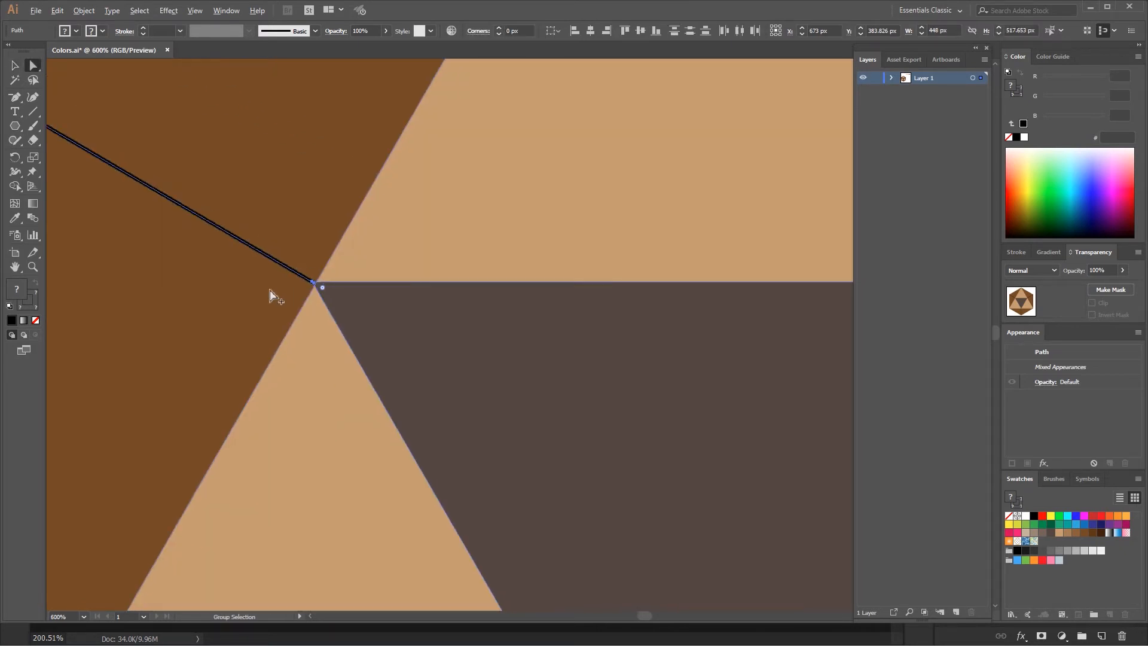
click(169, 145)
scroll(256, 299, up, 5)
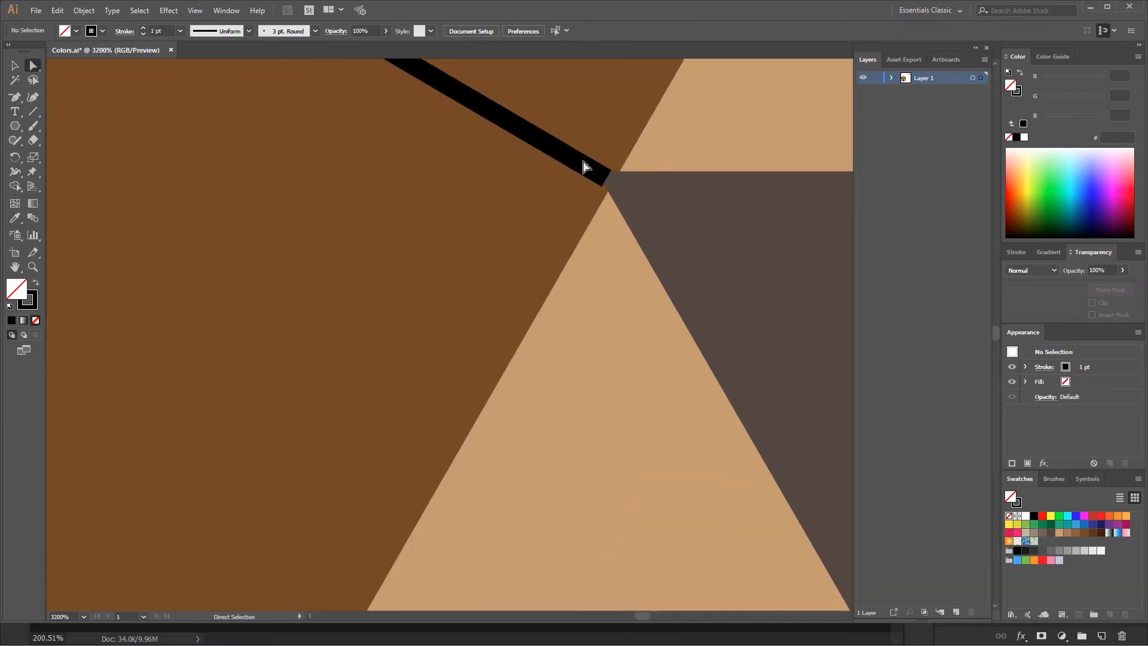
click(283, 286)
mouse_move(605, 182)
mouse_down()
mouse_move(624, 179)
mouse_move(620, 193)
mouse_up()
drag(423, 162, 764, 598)
drag(269, 224, 516, 302)
drag(334, 182, 502, 342)
scroll(359, 274, down, 3)
scroll(529, 380, down, 8)
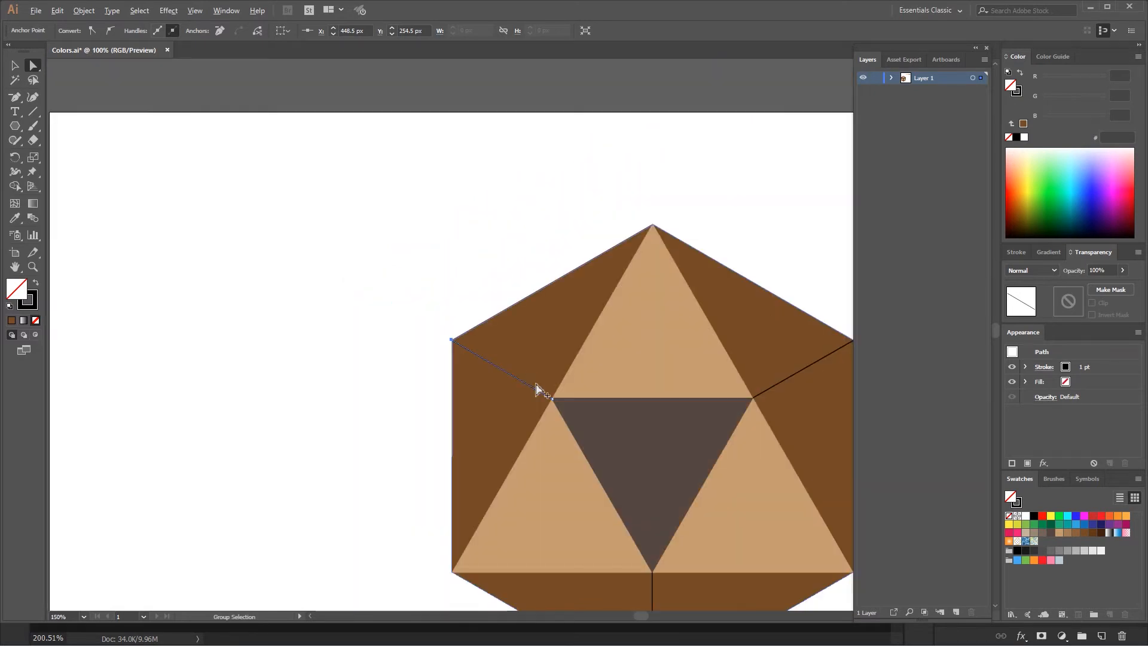
Move the right line's end points to the hexagon's corner at X 897.5, Y 254.5 px and the dark triangle's corner at X 784.5, Y 319.5 px
scroll(656, 411, up, 5)
scroll(680, 232, up, 3)
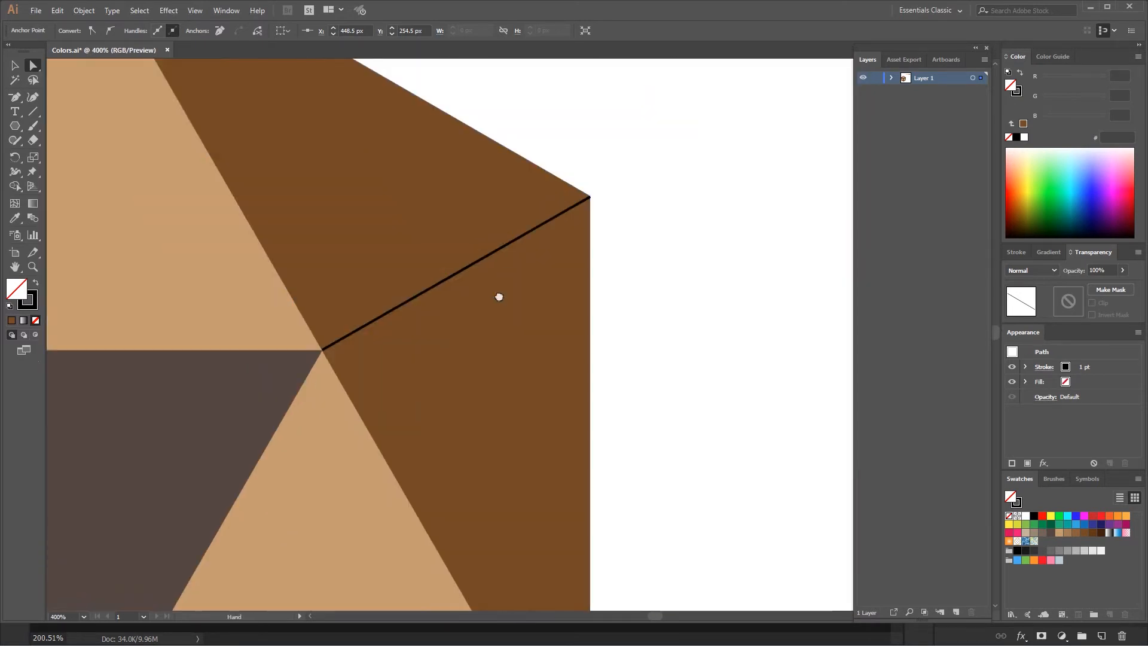
click(503, 246)
drag(504, 247, 508, 243)
drag(277, 336, 630, 187)
drag(70, 492, 385, 337)
scroll(376, 413, up, 3)
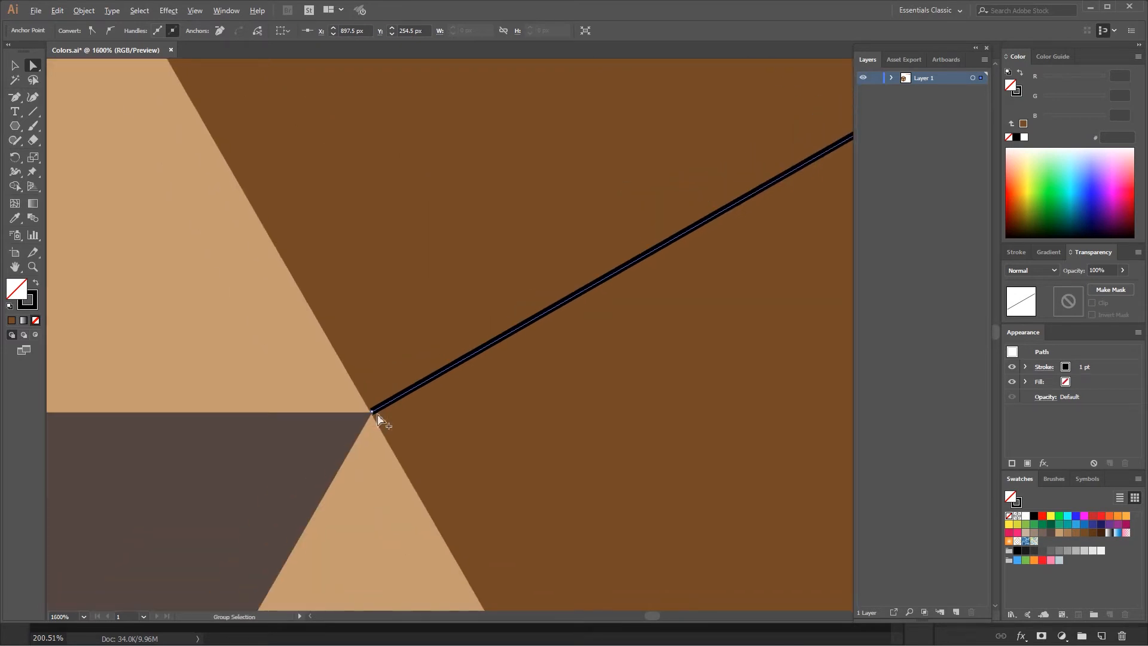
drag(357, 397, 347, 403)
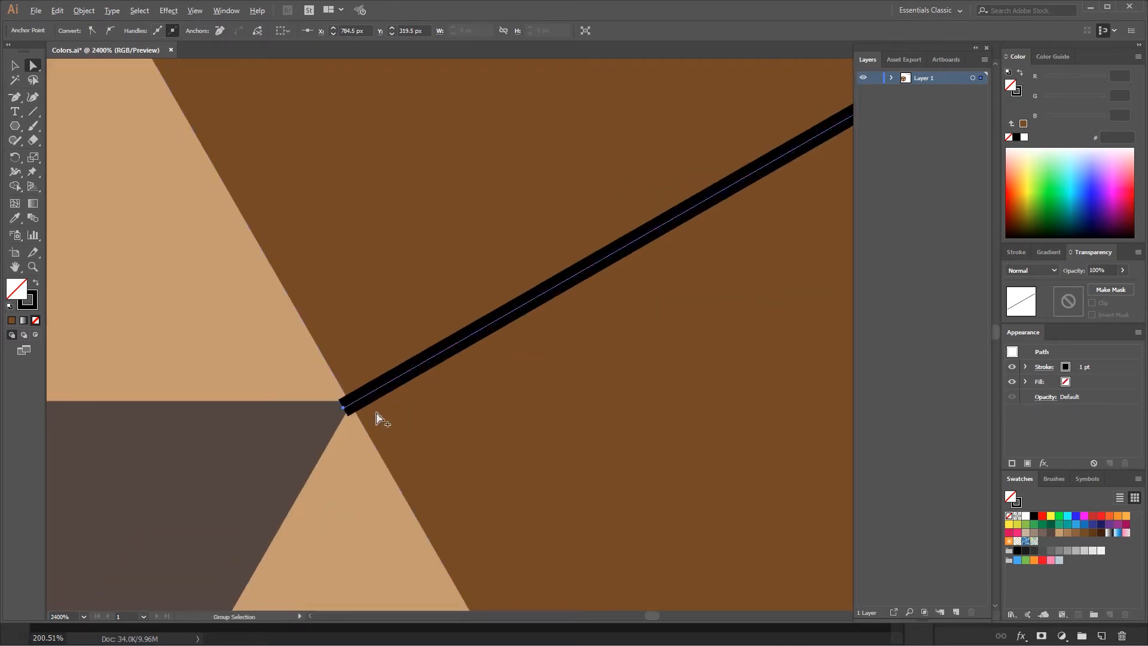
scroll(377, 414, down, 10)
drag(272, 396, 402, 311)
Select all the hexagon artwork and set up the Shape Builder tool with a black fill and no stroke
click(14, 66)
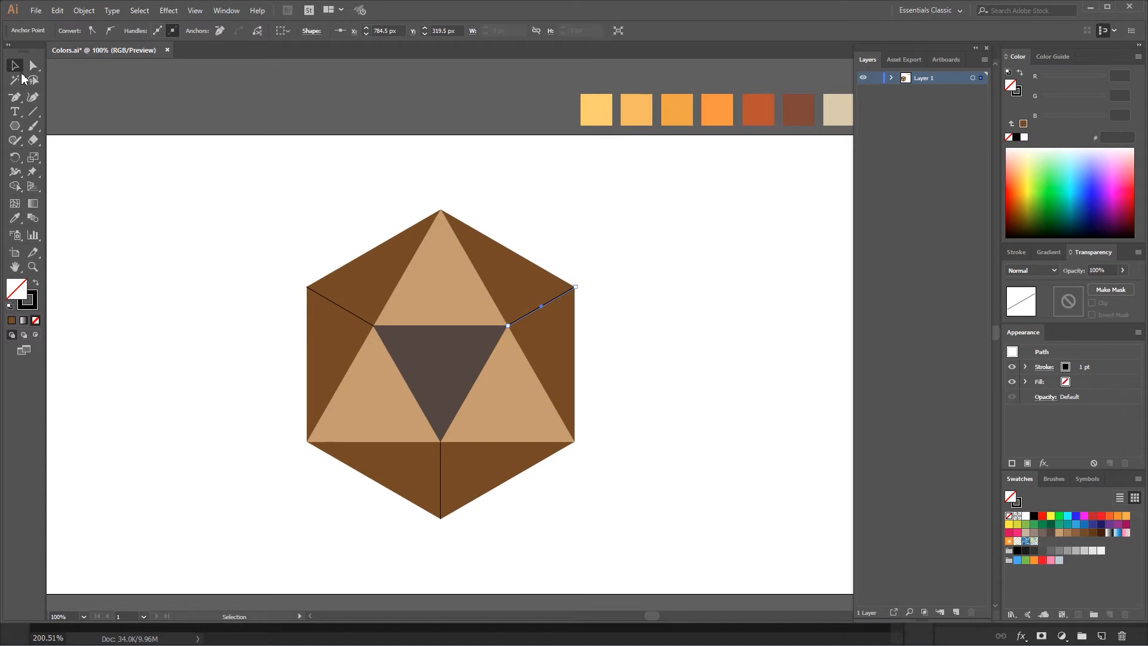
drag(480, 422, 616, 533)
drag(313, 397, 328, 373)
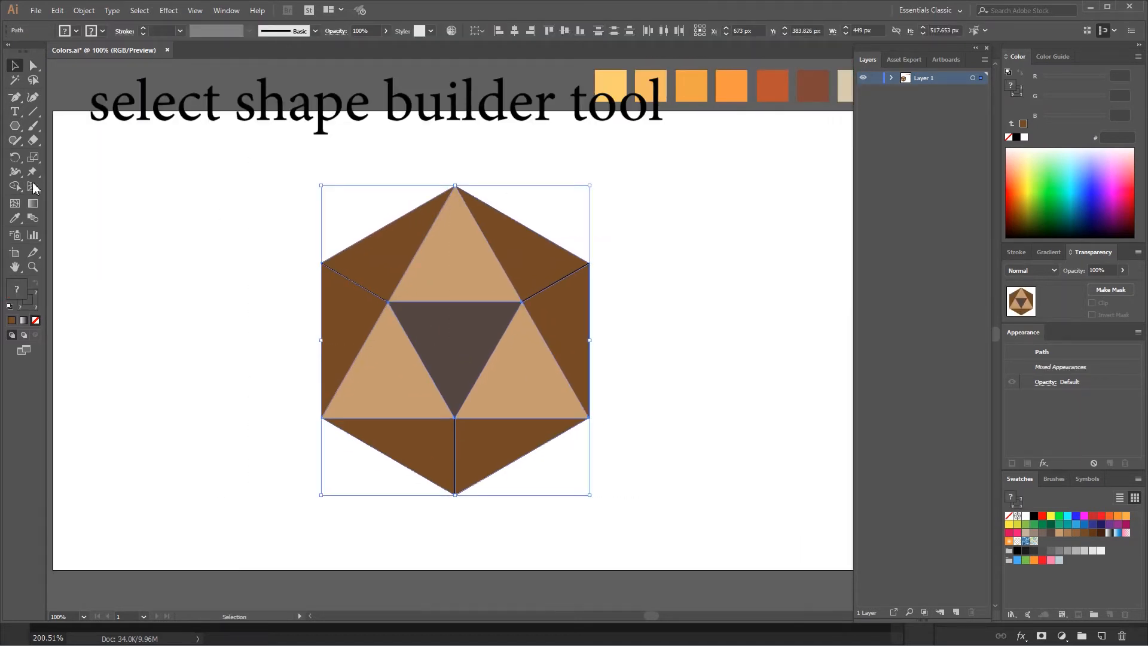
click(15, 186)
click(76, 32)
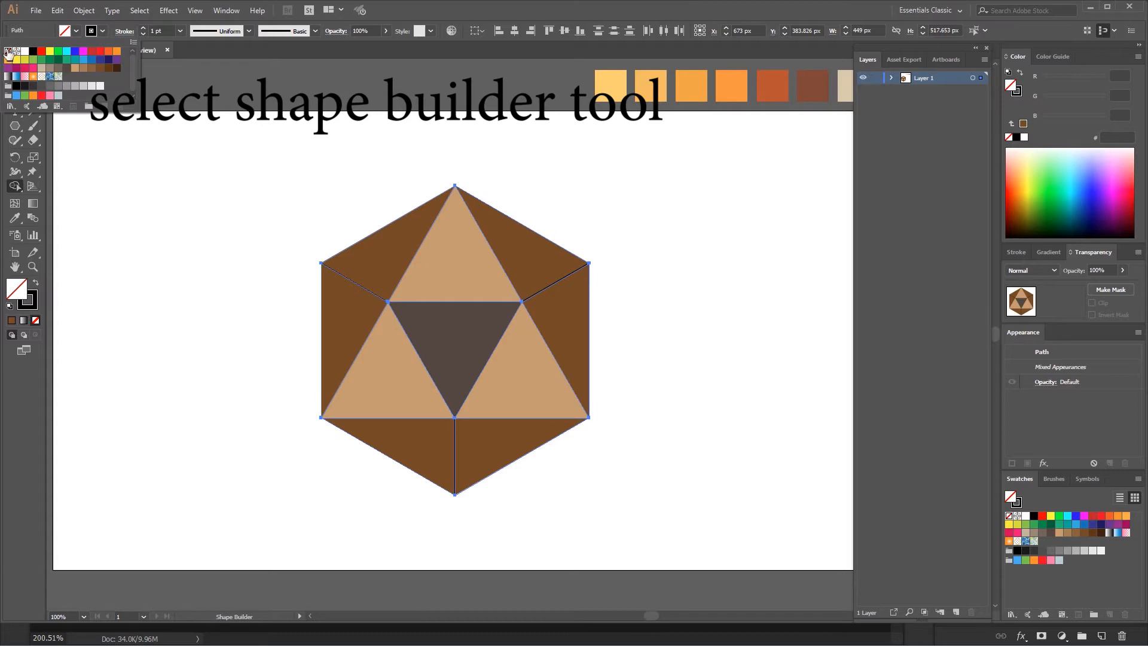
click(100, 31)
click(33, 51)
click(91, 30)
click(8, 52)
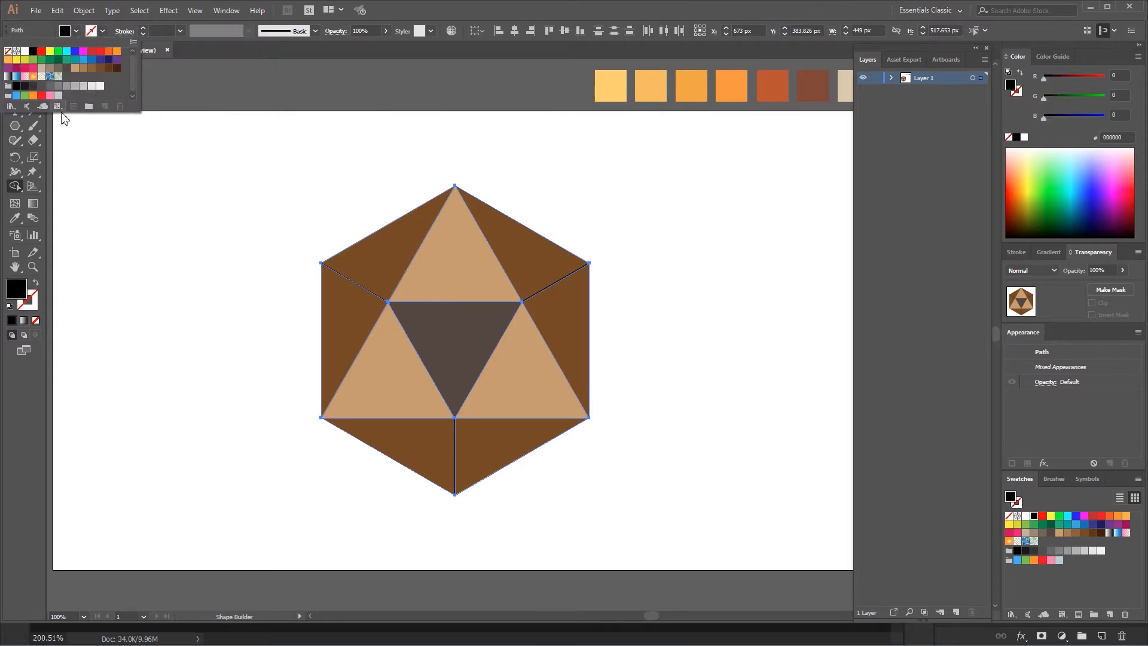
click(20, 188)
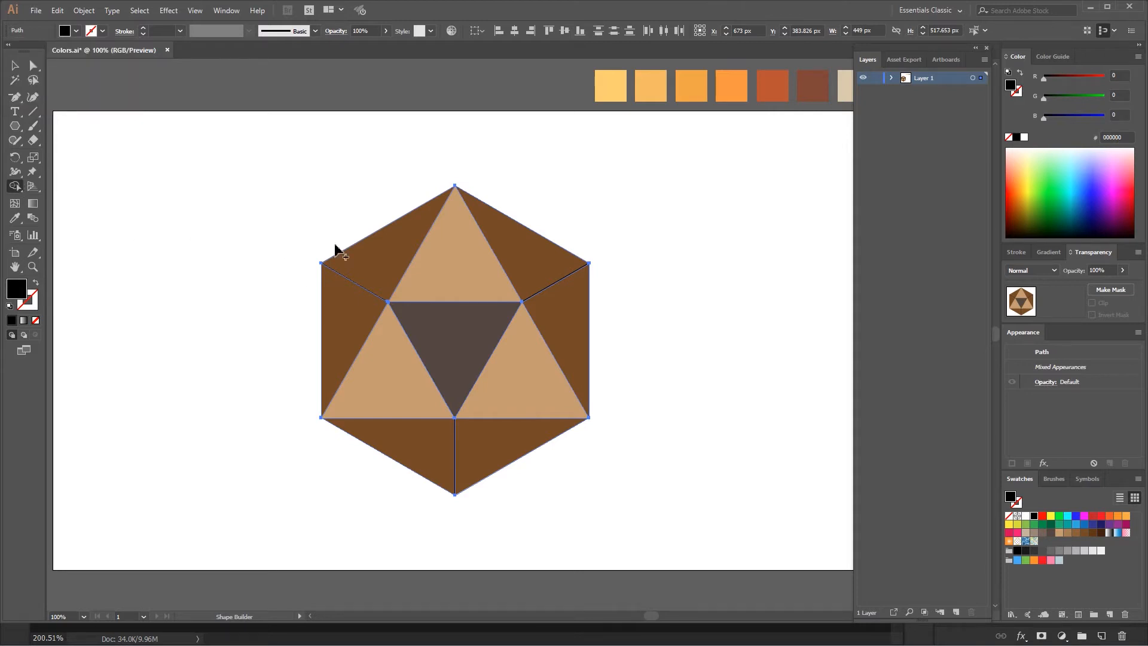
Turn each of the hexagon's ten regions into a separate black facet with Shape Builder, and deselect the artwork
click(377, 269)
click(474, 261)
click(356, 313)
click(407, 365)
click(448, 350)
click(416, 442)
click(502, 449)
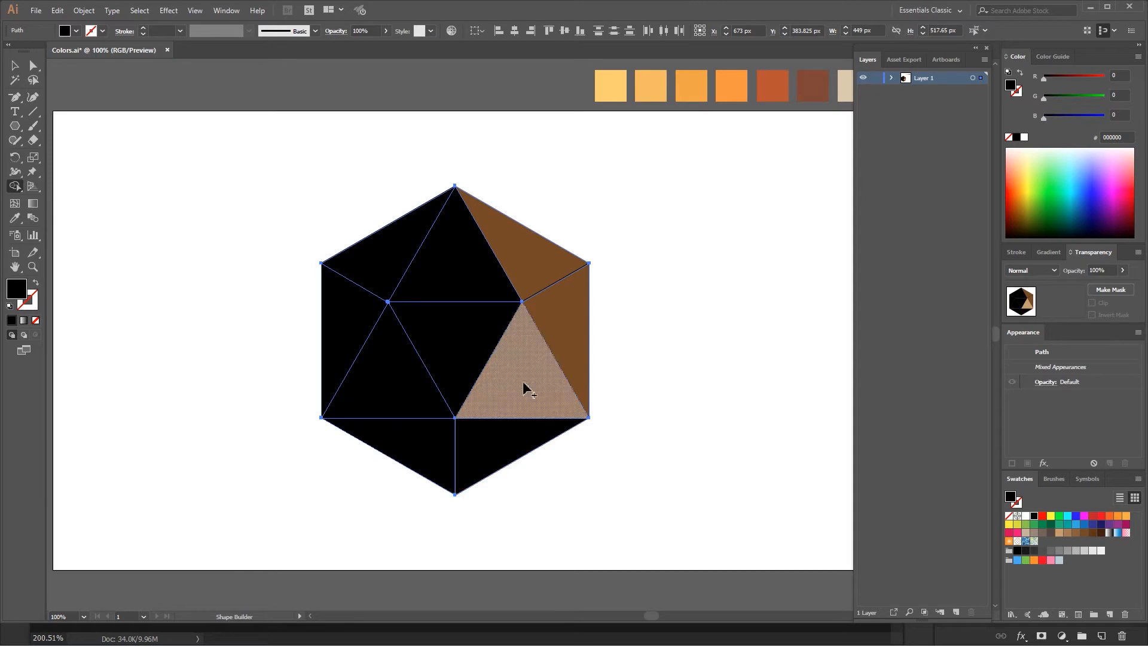
click(526, 382)
click(560, 335)
click(531, 272)
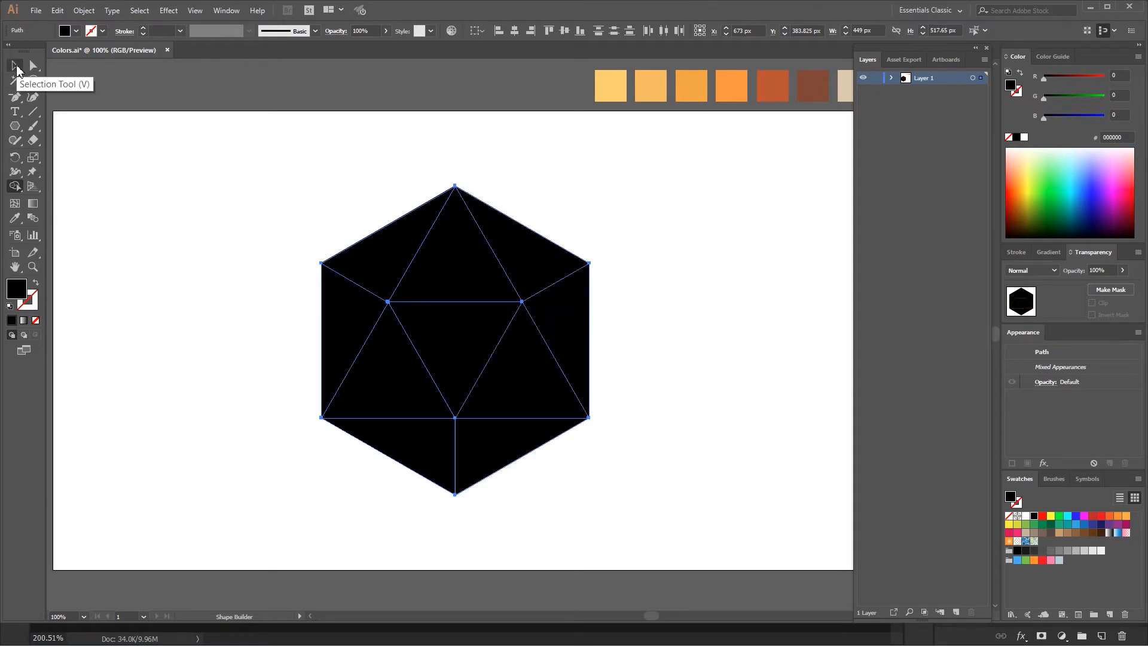
click(16, 66)
click(164, 228)
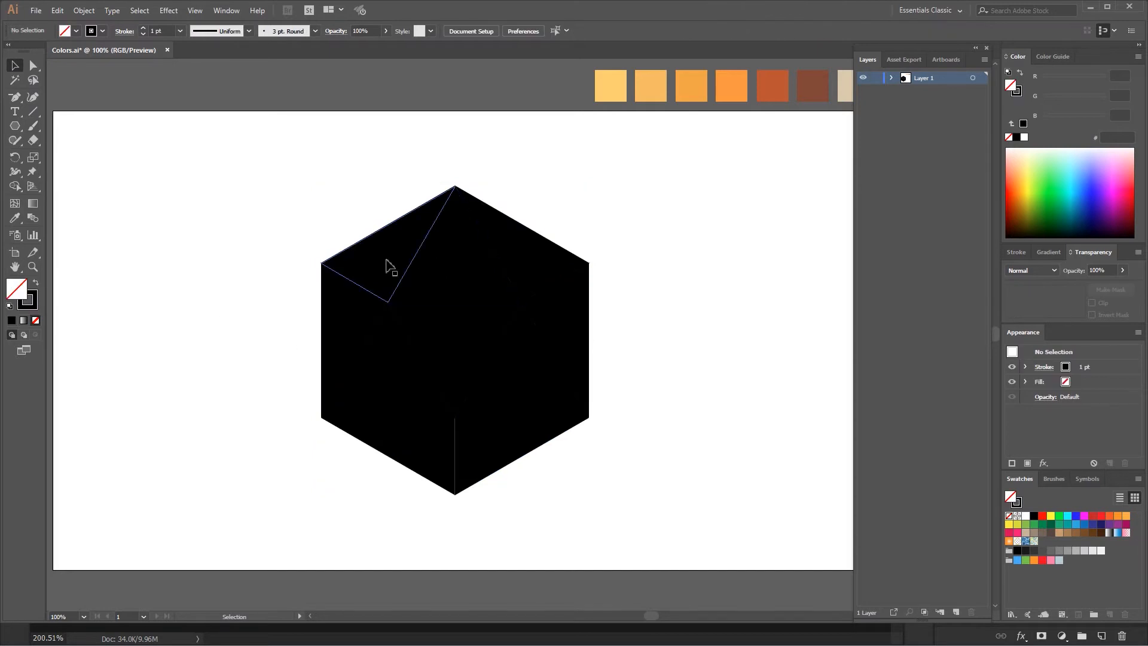
Fill the upper-left facet with palette colour FDD06C and the left side facet with F5BC5E, using the Eyedropper
click(387, 266)
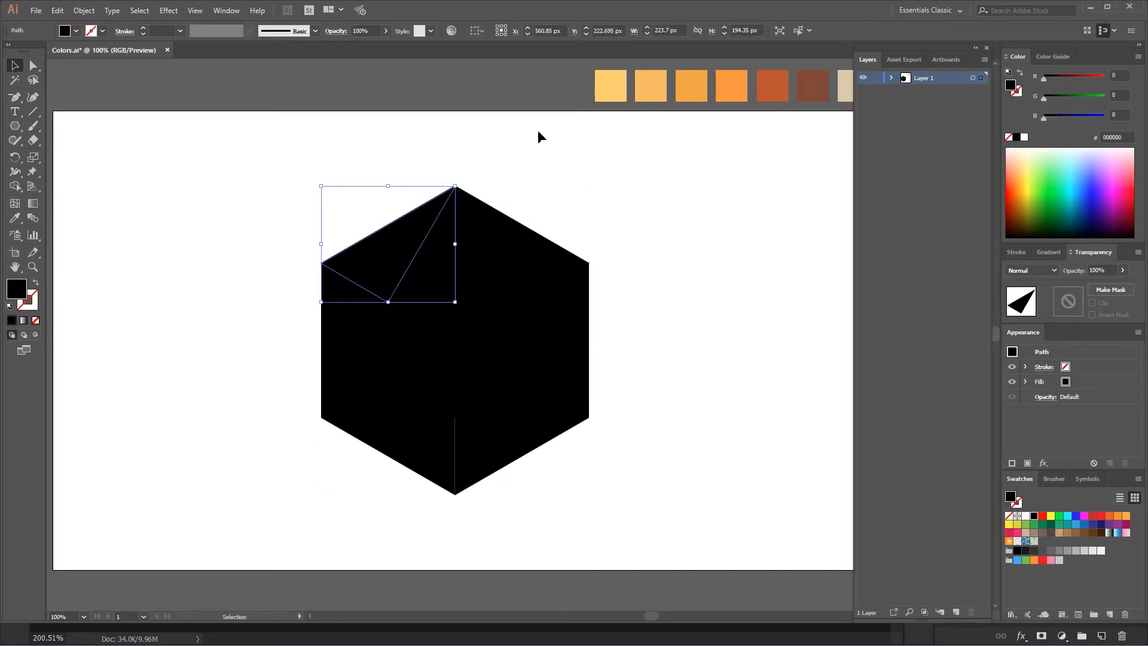
click(15, 221)
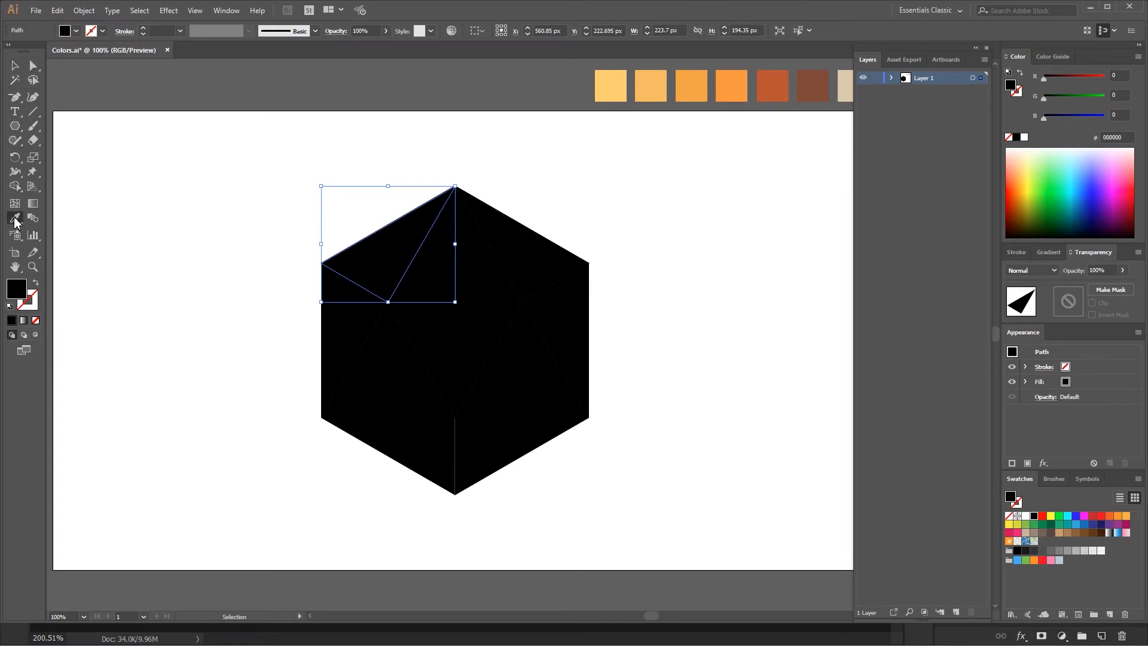
click(615, 89)
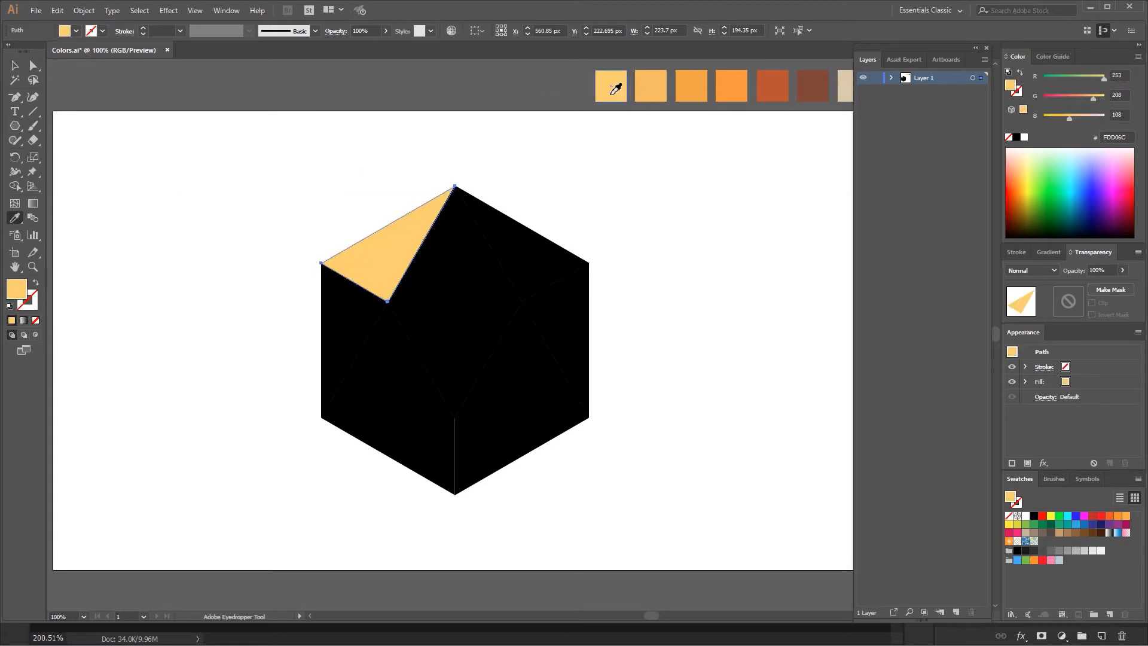
ctrl+click(353, 338)
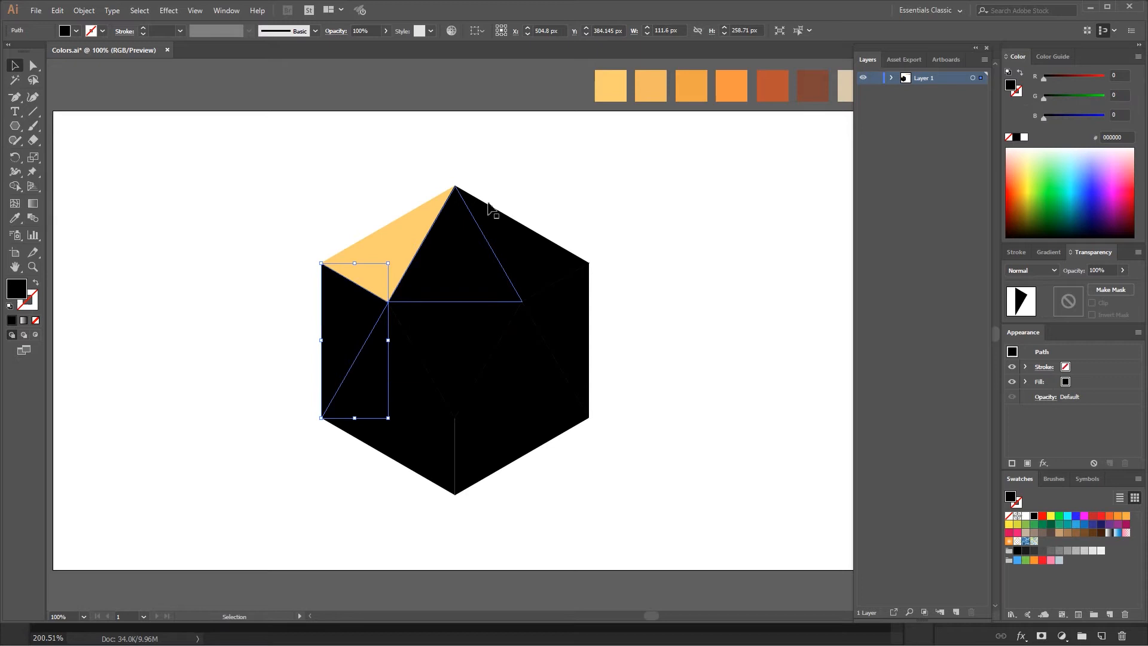
click(656, 87)
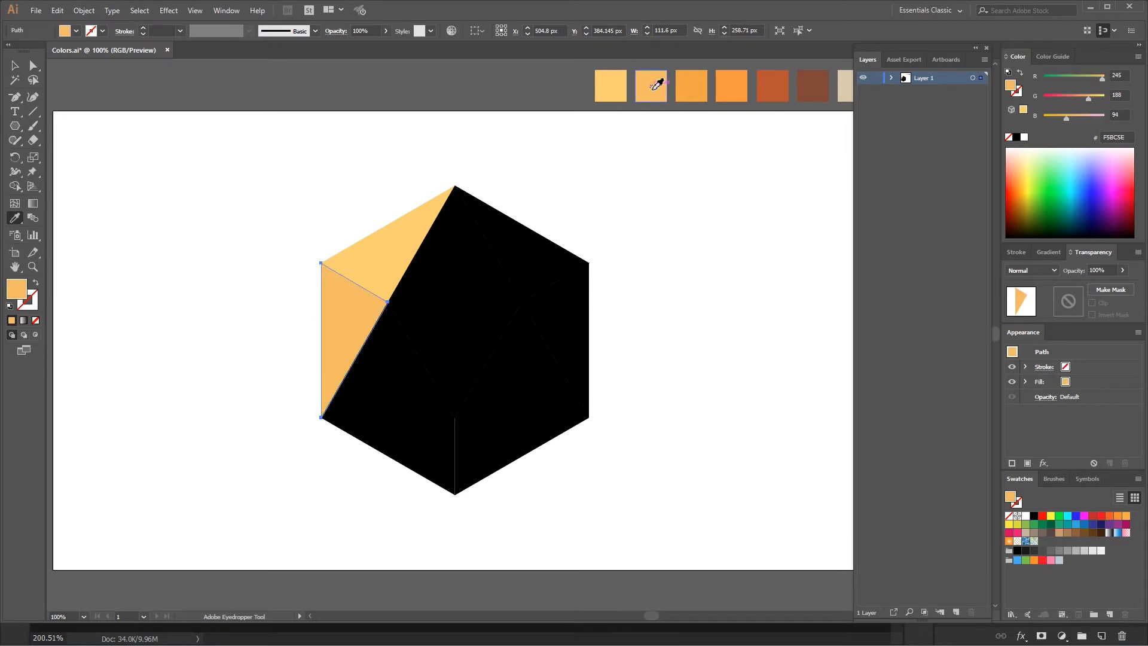
Sample palette orange F2A83F onto the top centre triangle and the lower-left inner triangle
ctrl+click(461, 250)
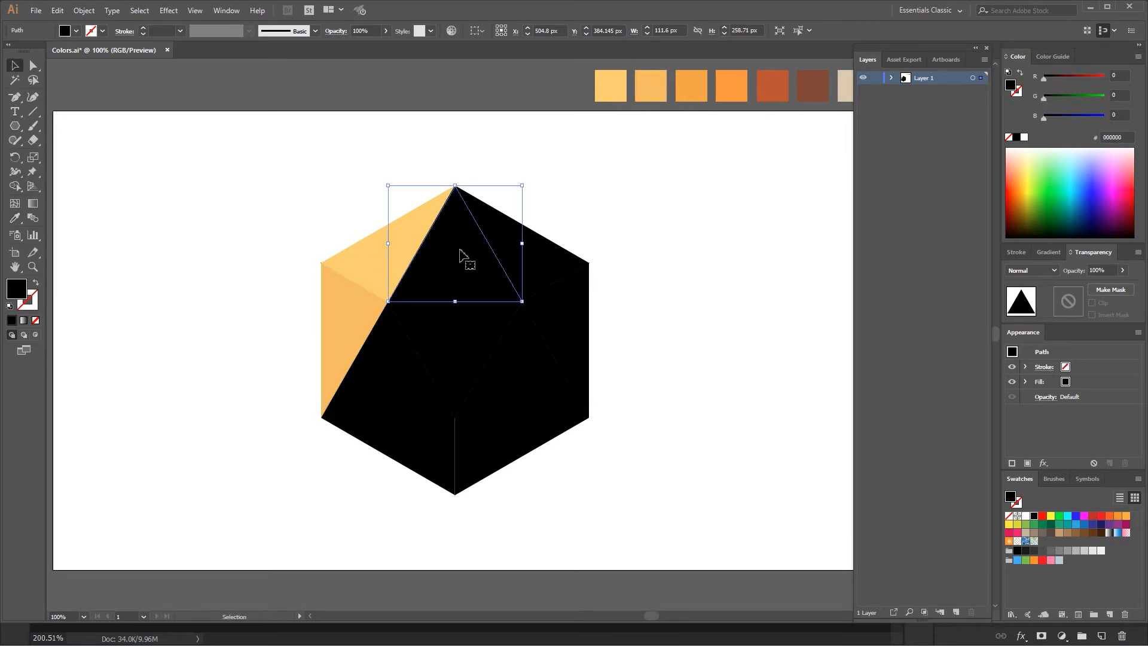
click(695, 85)
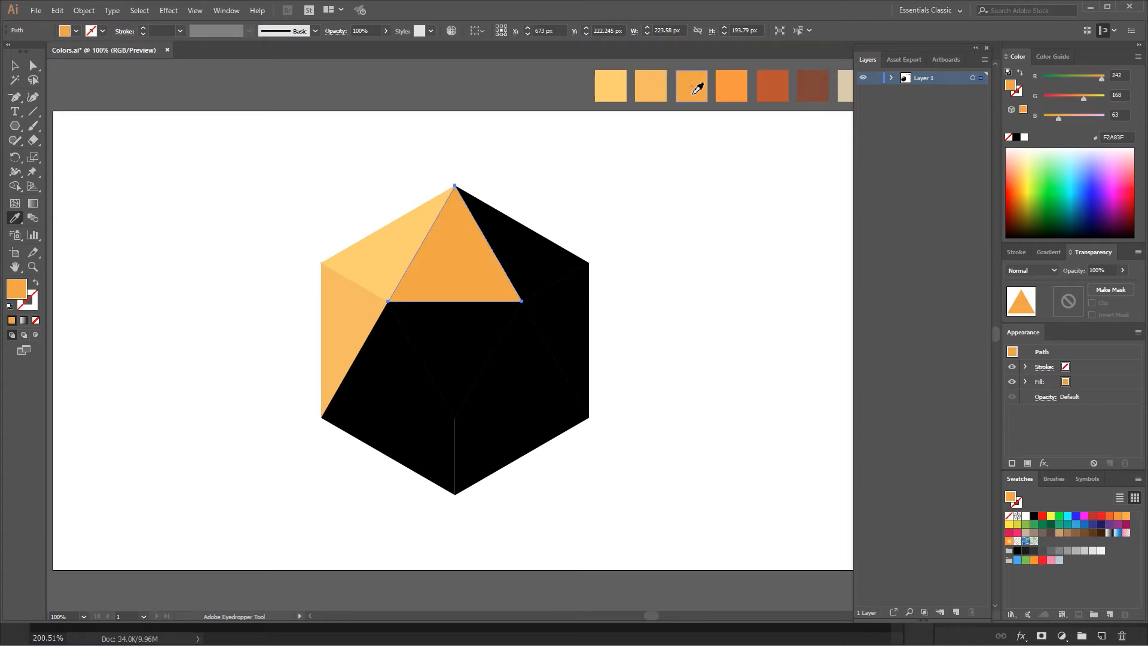
ctrl+click(410, 370)
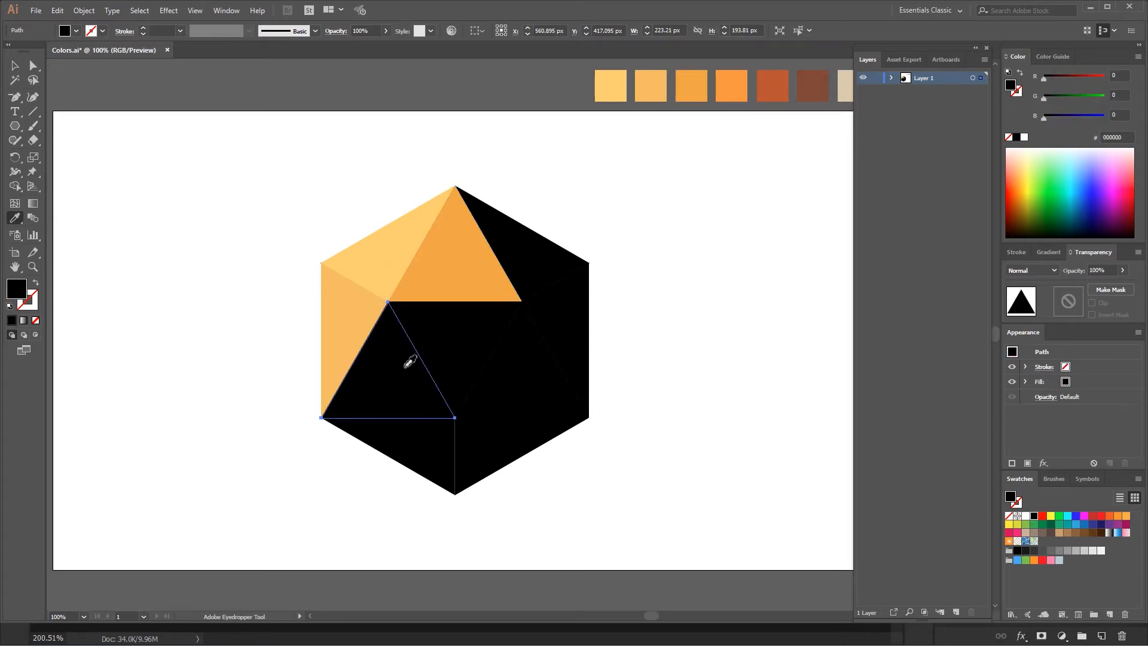
click(695, 84)
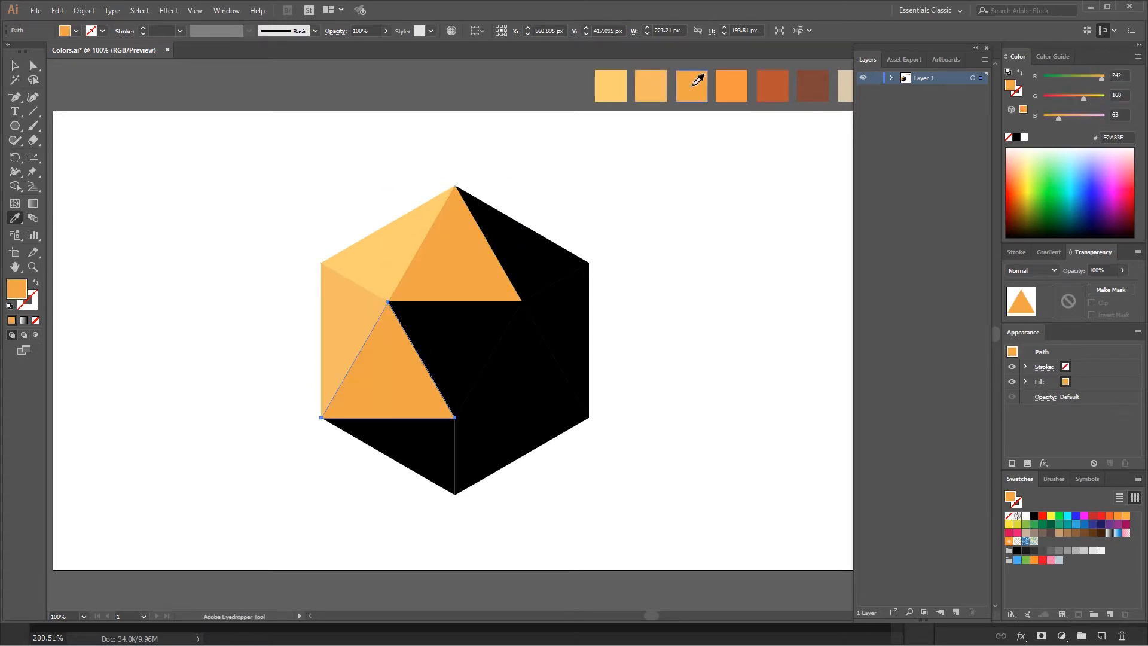
Colour the central inverted triangle and the upper-right facet with palette orange F79A3A
ctrl+click(474, 329)
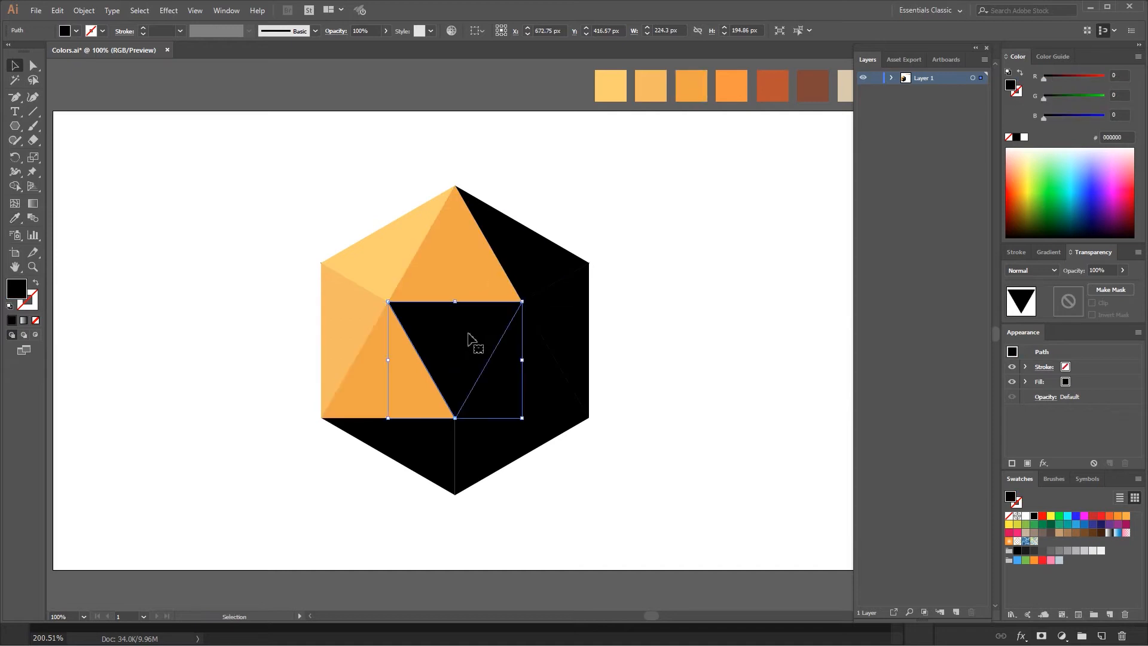
click(734, 84)
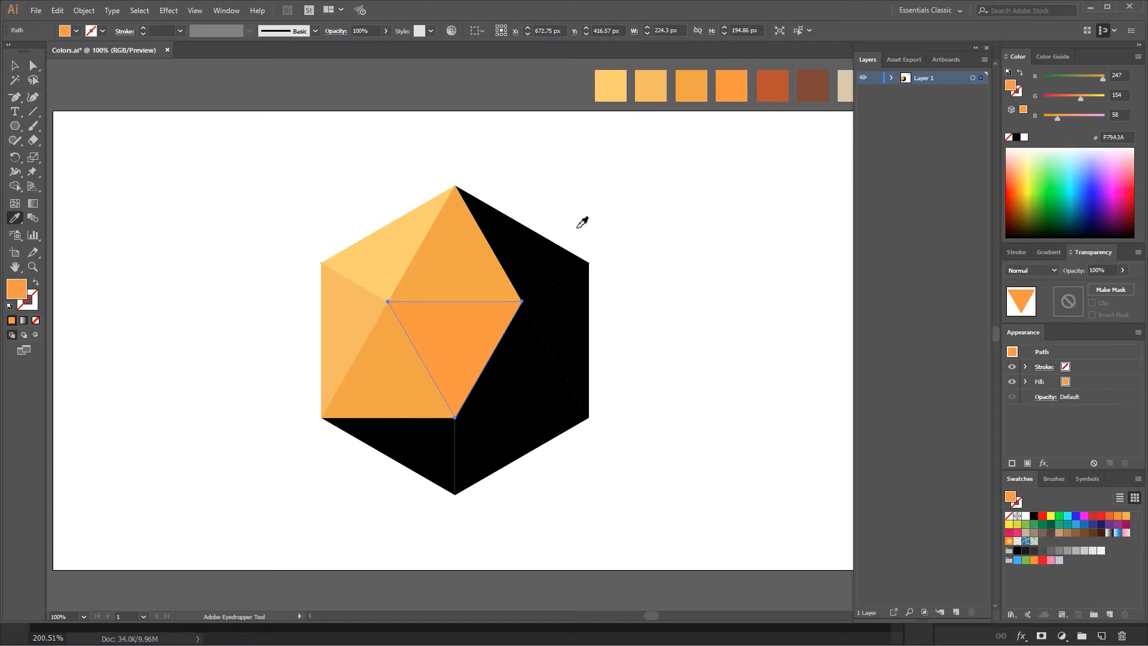
ctrl+click(547, 259)
click(732, 80)
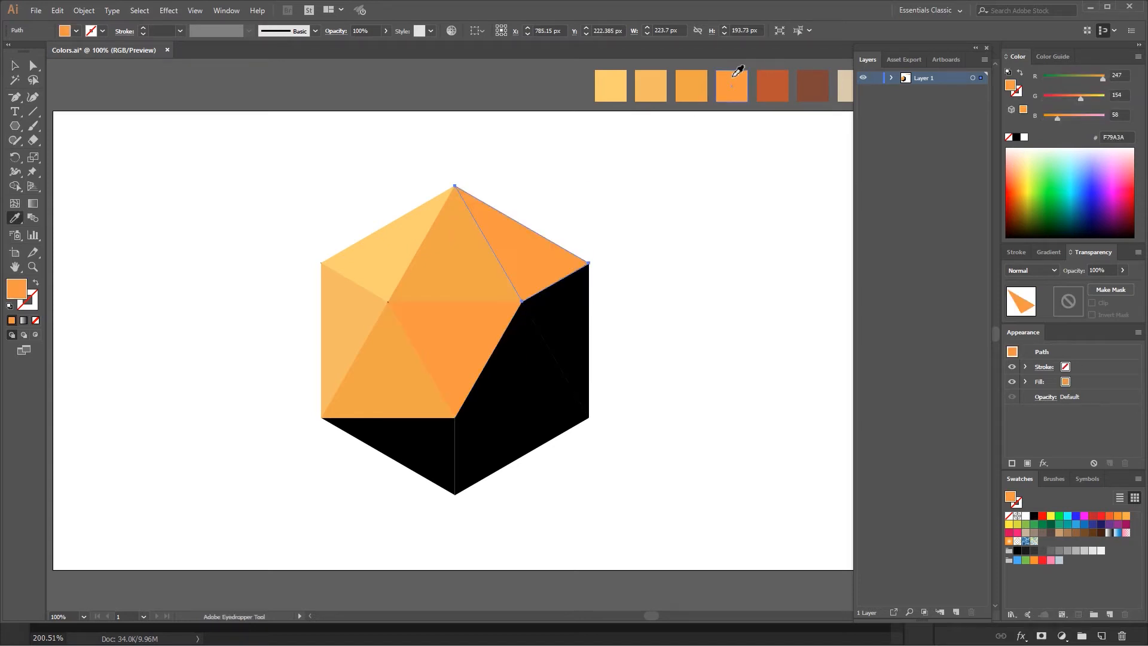
Apply palette rust colour B95530 to the bottom-left facet and the lower-right inner triangle
key(v)
click(422, 449)
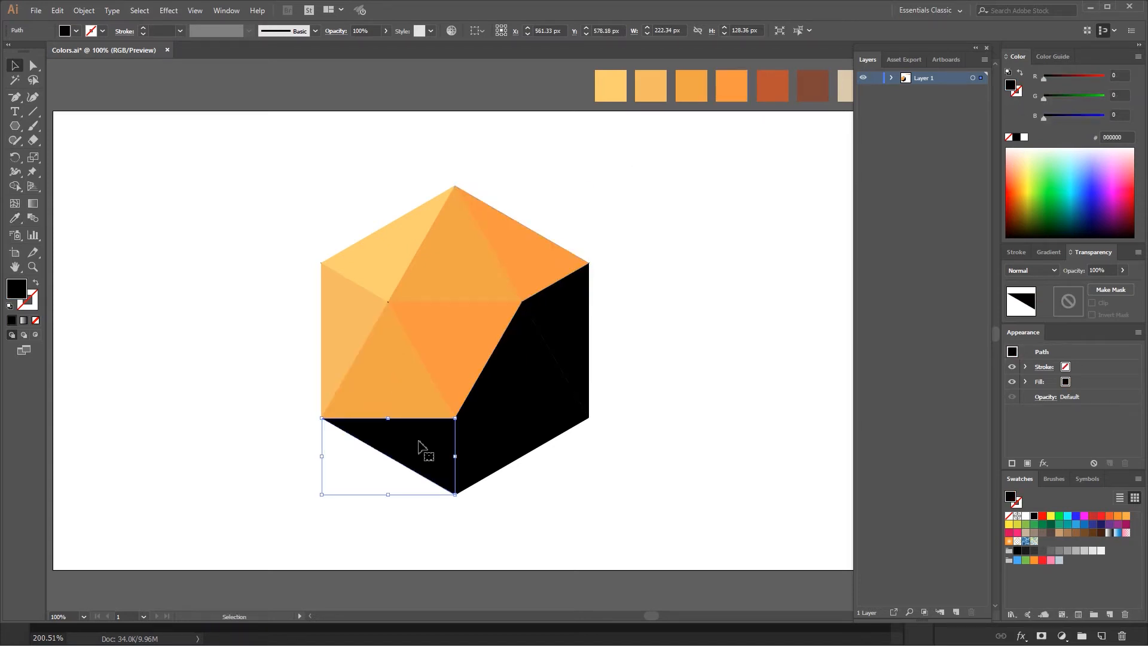
key(i)
click(771, 94)
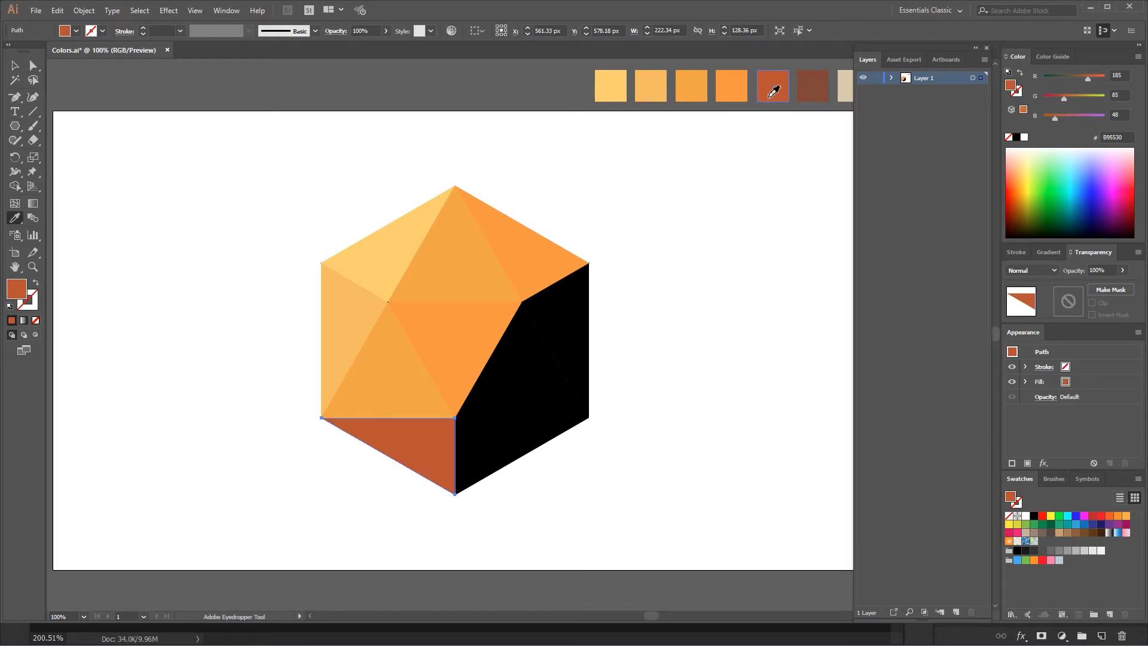
key(v)
click(517, 390)
key(i)
click(772, 89)
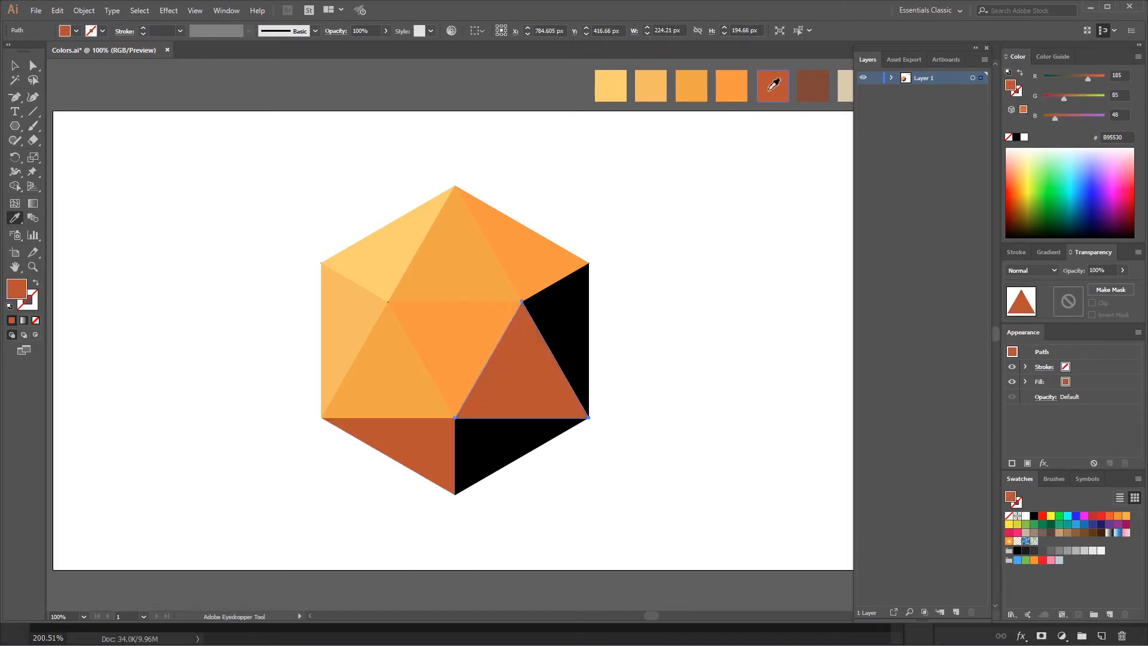
Fill the right side facet and the bottom-right facet with palette brown 7F4735, and deselect the artwork
key(v)
click(584, 291)
key(i)
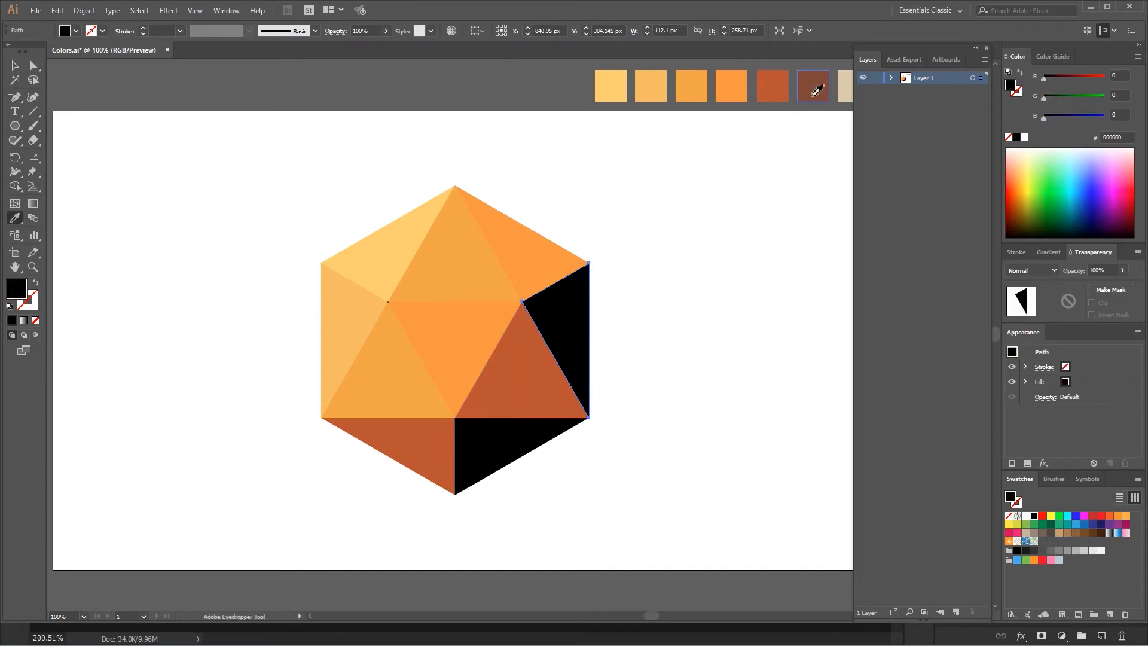
click(812, 87)
key(v)
click(507, 454)
key(i)
click(812, 84)
key(v)
click(289, 219)
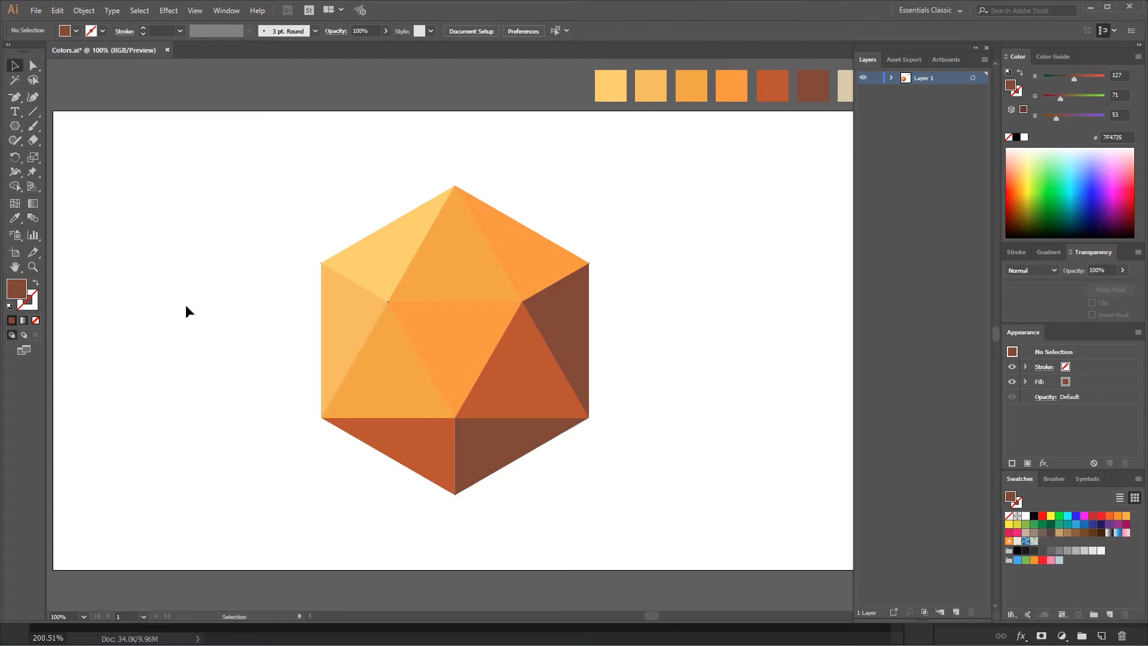
Scale the whole hexagon down to about 314 × 362 px, nudge it upward on the artboard, and deselect it
scroll(374, 335, down, 1)
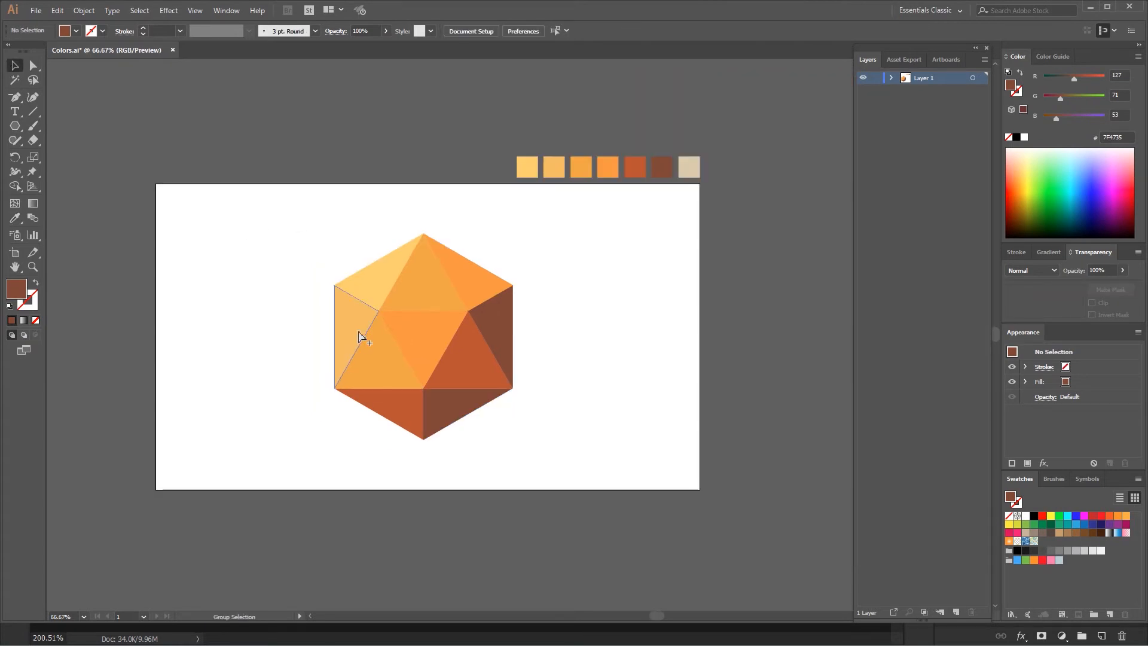
scroll(222, 346, down, 1)
drag(277, 262, 465, 426)
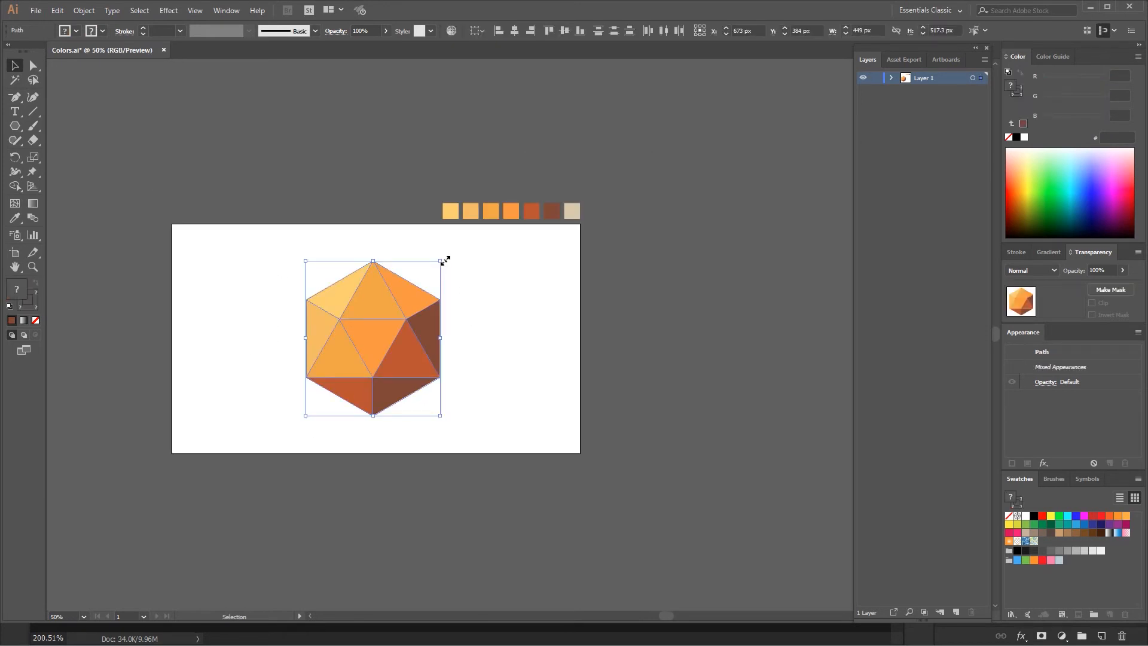
drag(282, 260, 420, 392)
key(shift+Up)
key(shift+Up)
key(shift+Up)
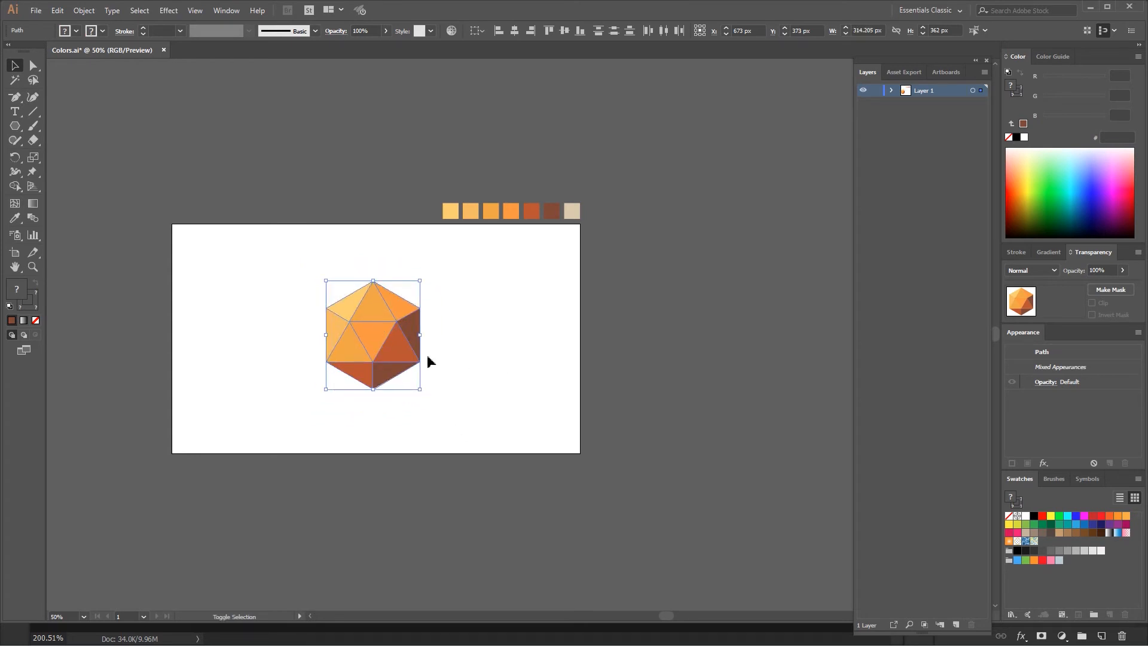
click(474, 363)
Draw a 1366 × 768 px rectangle covering the artboard and fill it with palette beige DBCBAE
click(15, 126)
click(57, 122)
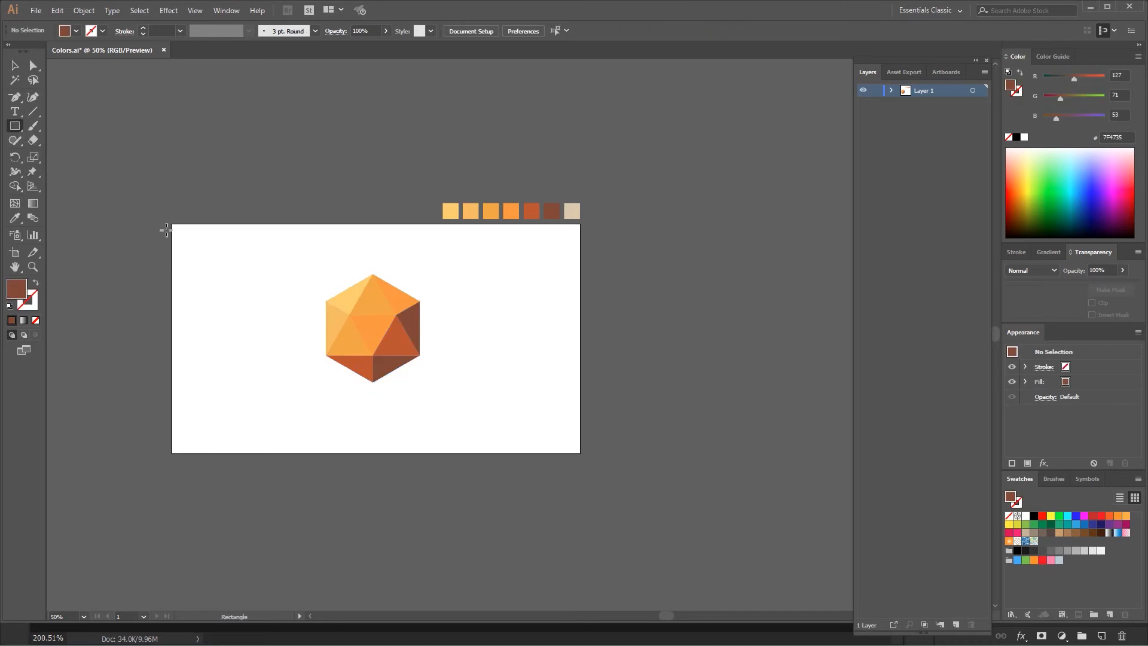
mouse_move(173, 224)
mouse_down()
mouse_move(520, 405)
mouse_move(583, 441)
mouse_move(580, 453)
mouse_up()
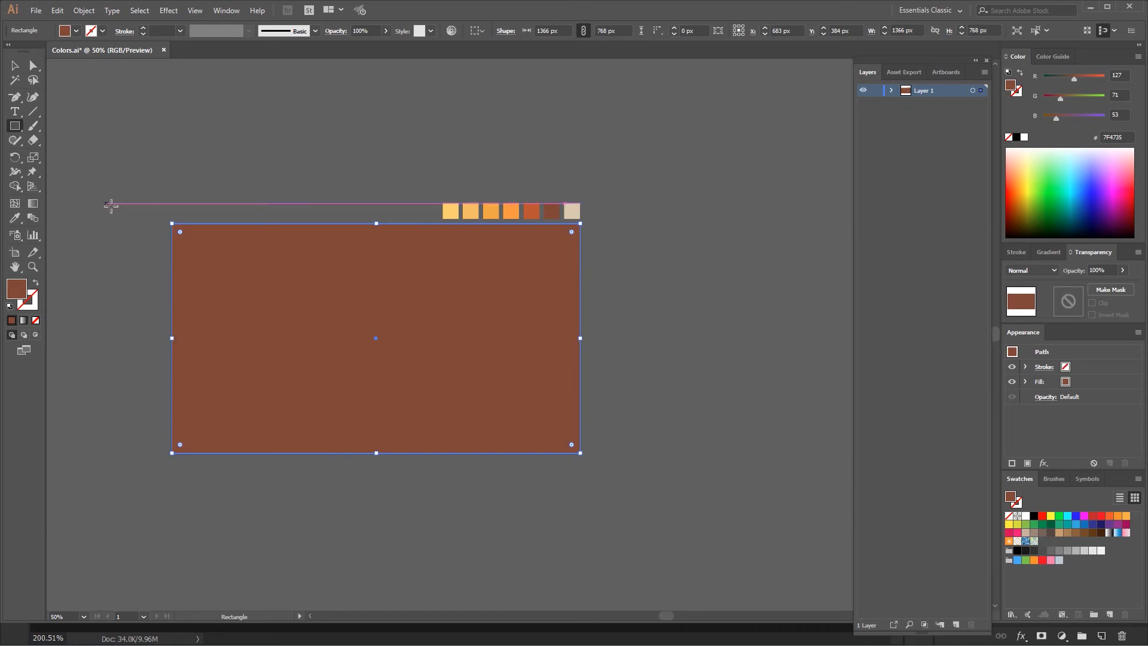
key(i)
click(572, 211)
key(v)
Send the beige background rectangle behind all other artwork and lock it
right_click(501, 368)
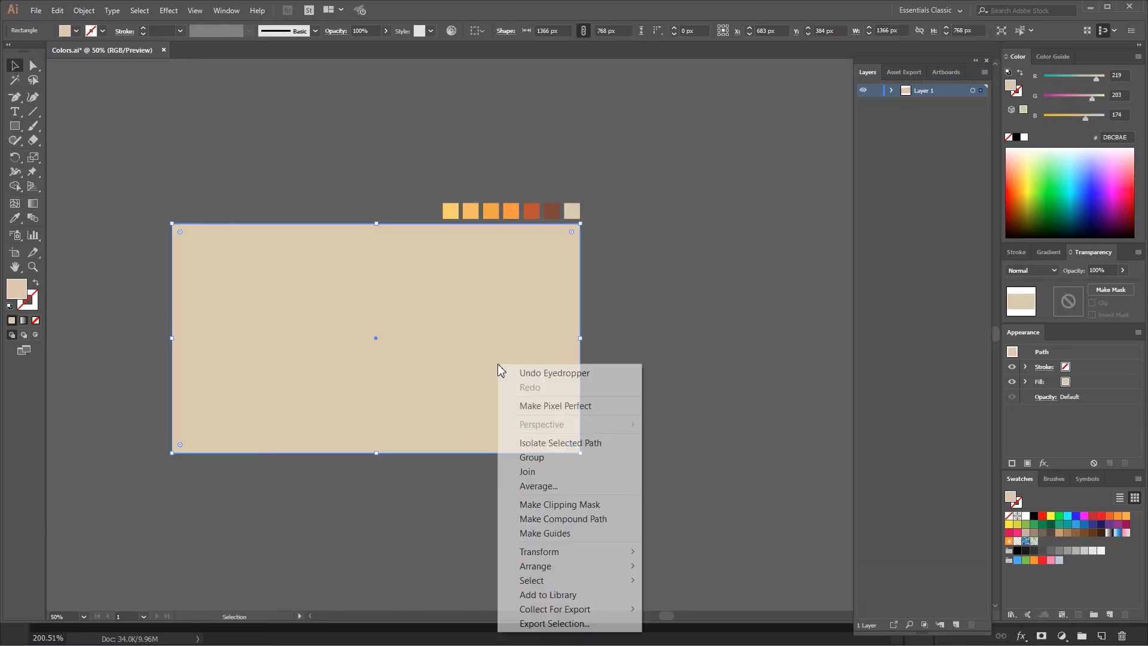
mouse_move(592, 566)
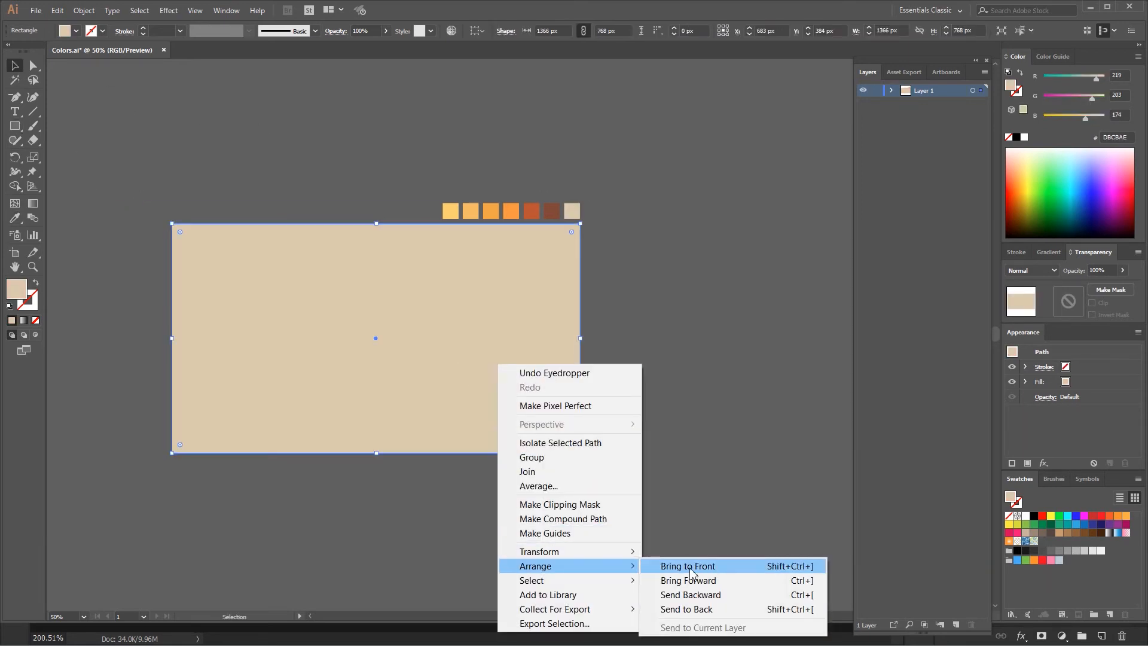
click(721, 595)
right_click(532, 379)
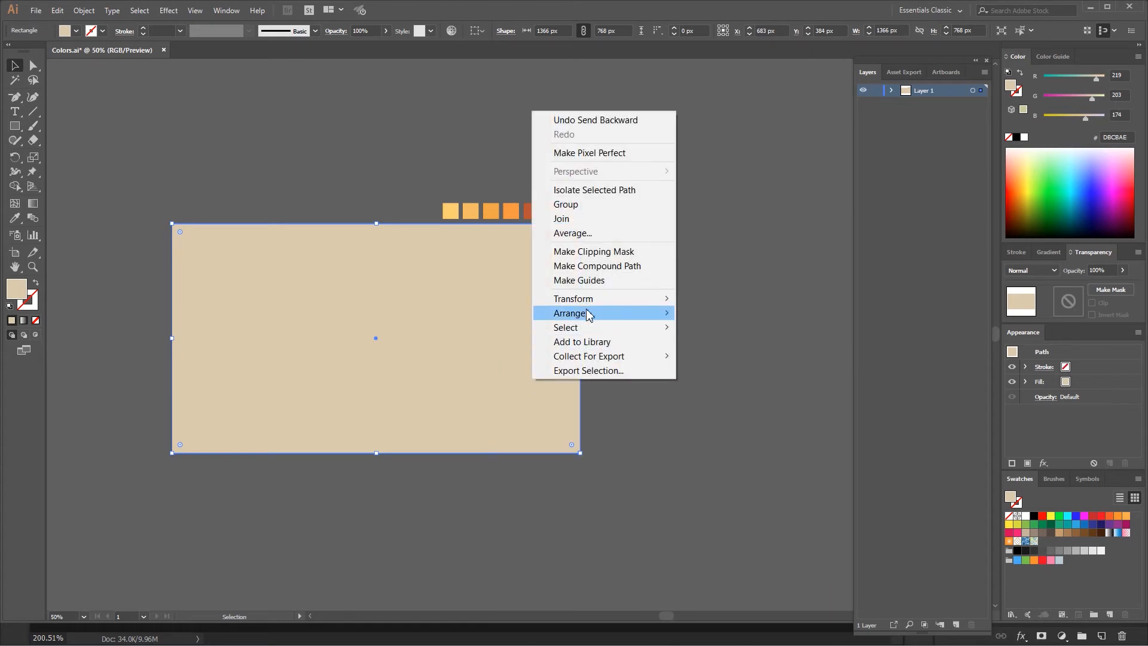
mouse_move(587, 312)
click(757, 356)
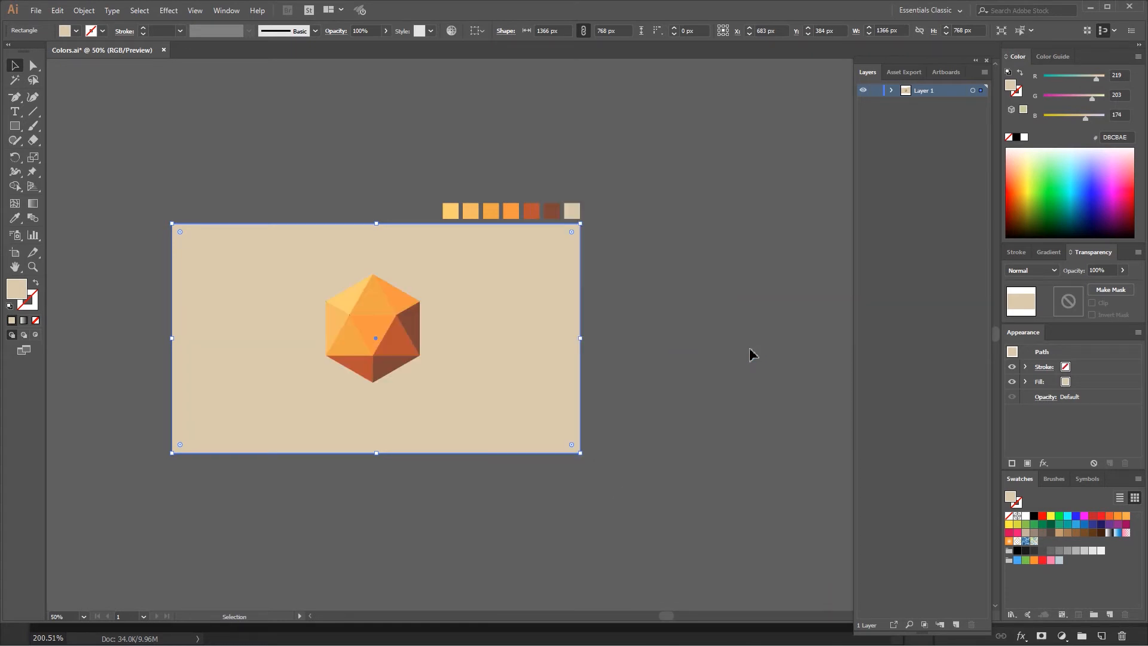
click(891, 91)
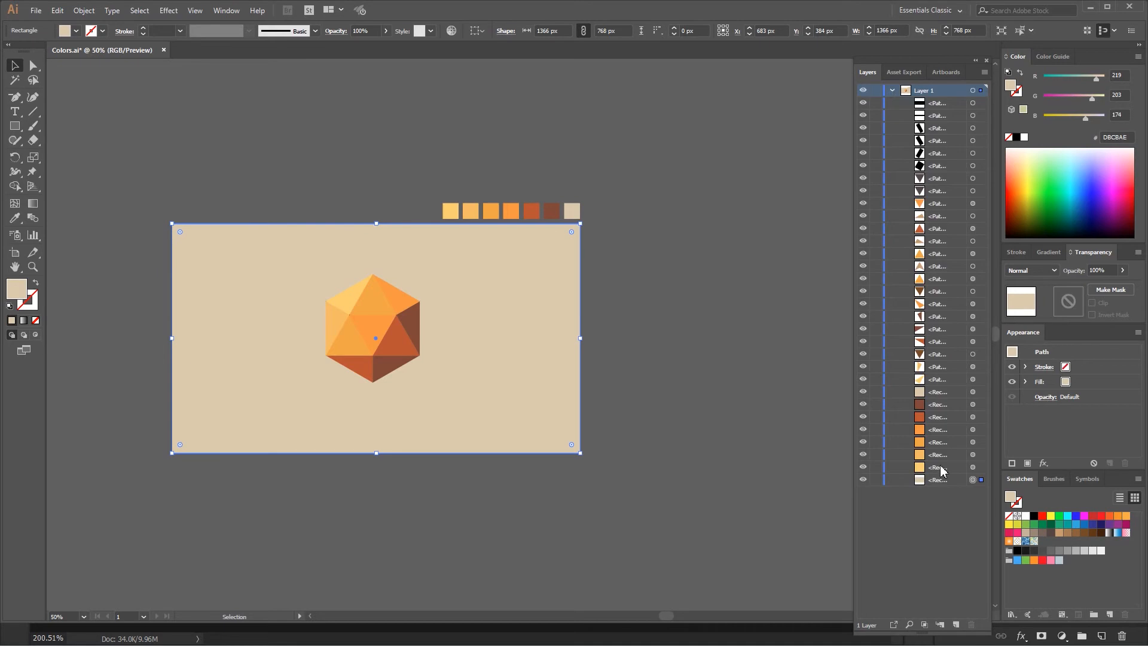
click(877, 480)
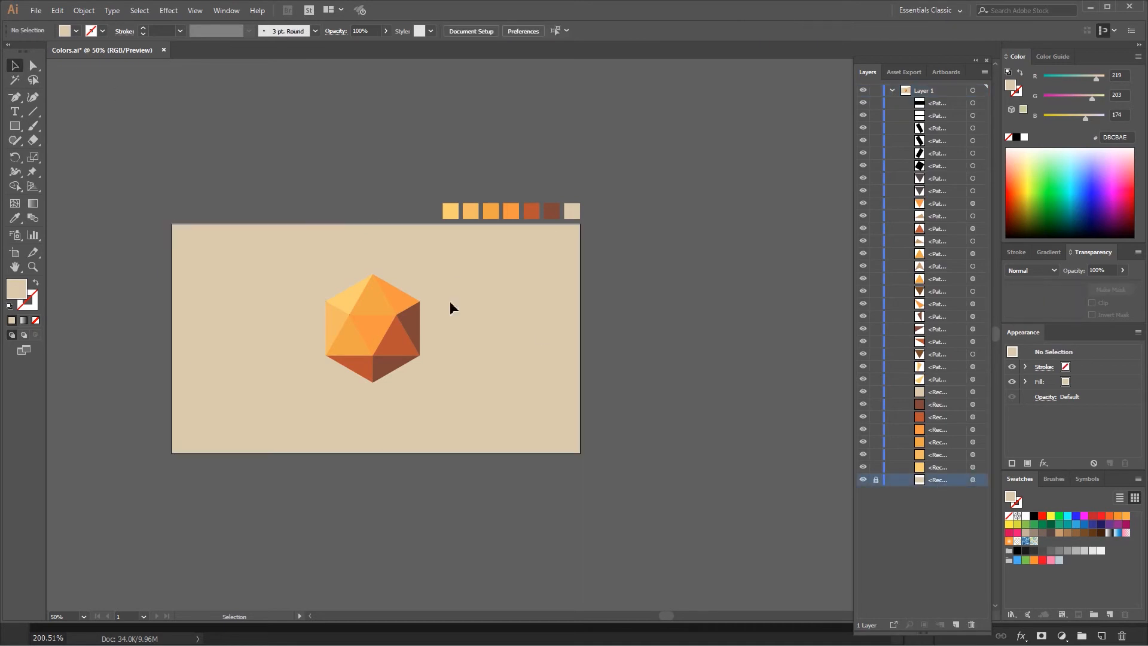
Draw a flat 312 × 32 px ellipse beneath the hexagon and give it a white-to-black radial gradient fill
click(15, 126)
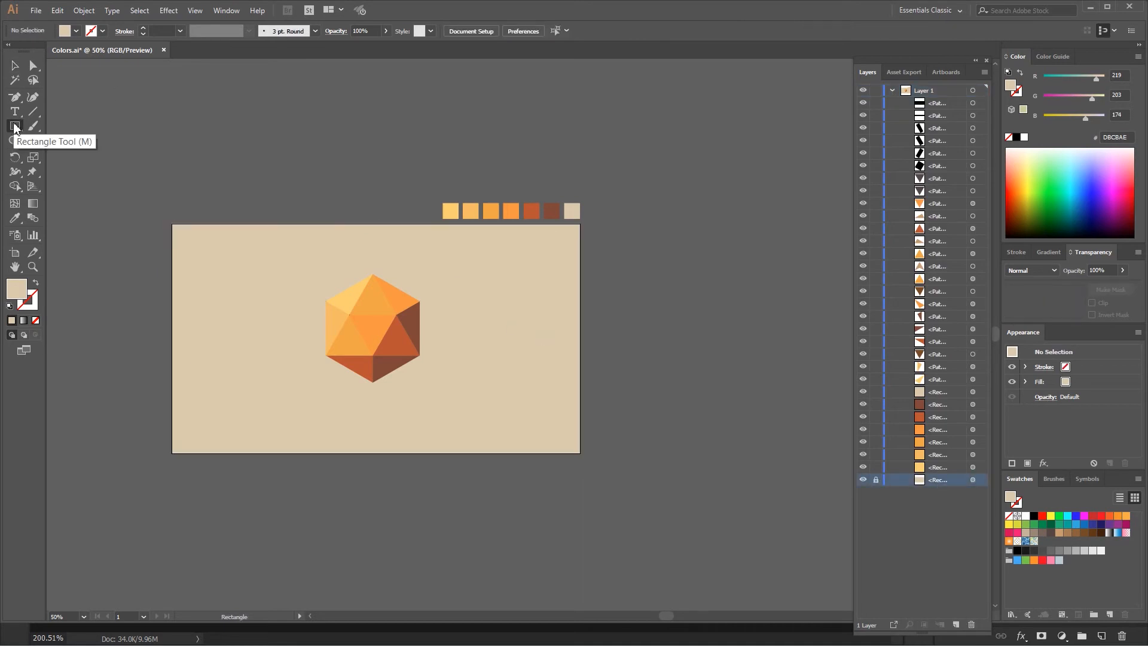
drag(18, 128, 57, 158)
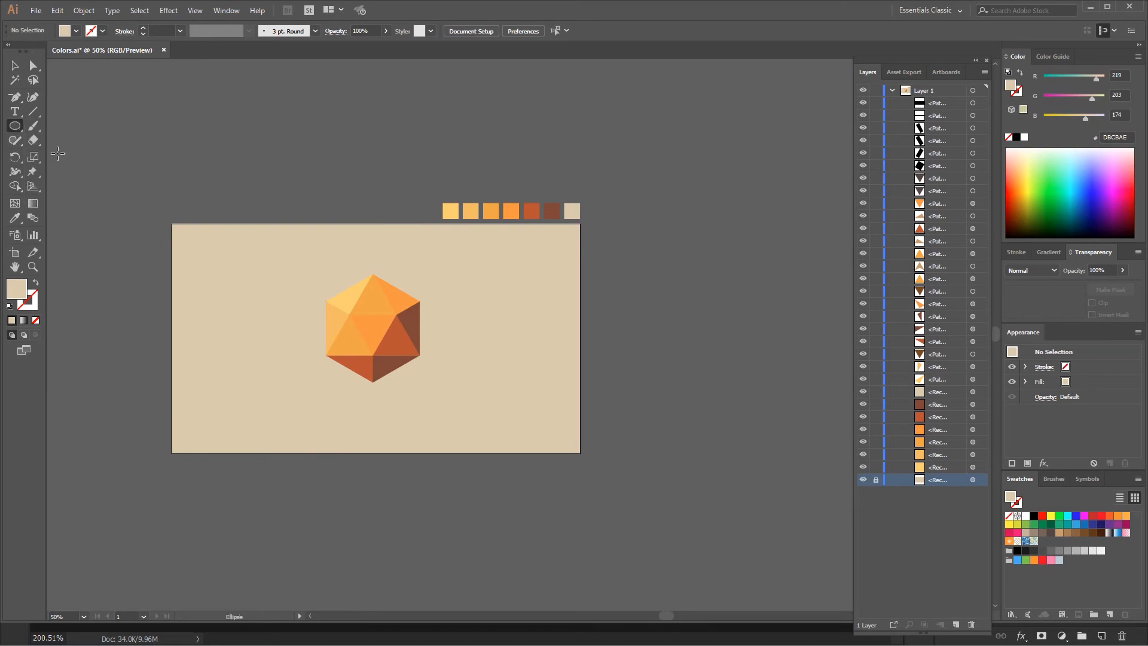
scroll(369, 466, up, 2)
drag(282, 318, 471, 339)
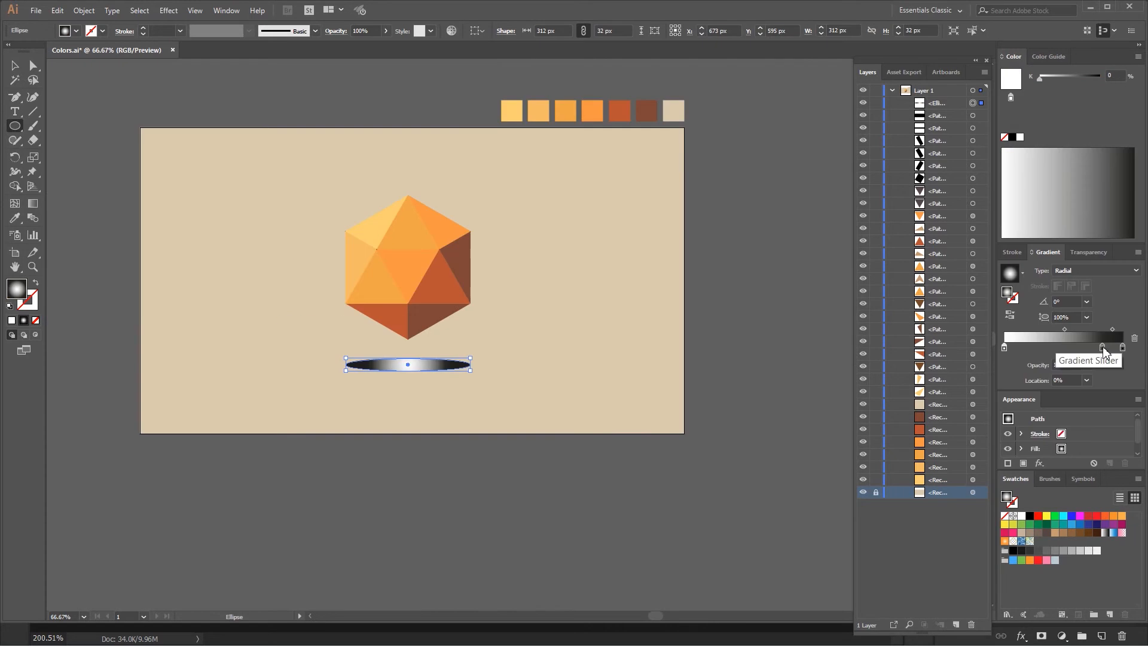
Remove the ellipse gradient's extra dark stop, reverse it so black is in the centre, and set the midpoint to about 62%
click(1103, 348)
mouse_move(1095, 349)
mouse_down()
mouse_move(1072, 349)
mouse_move(1084, 330)
mouse_up()
click(1135, 340)
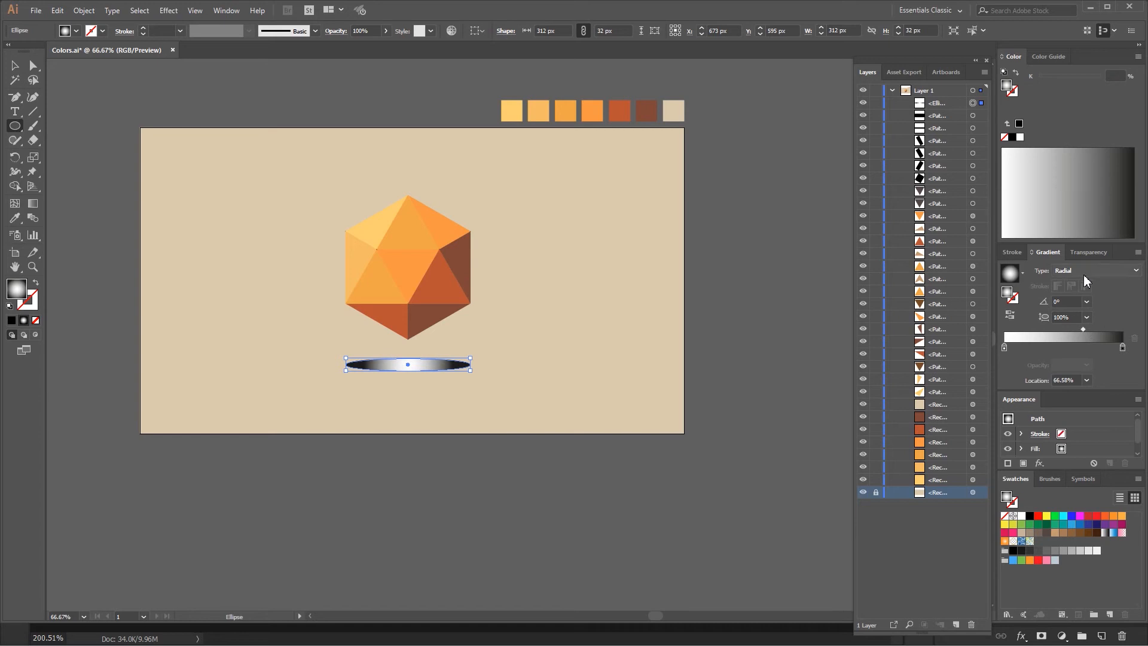
click(1013, 314)
click(1013, 315)
click(1013, 316)
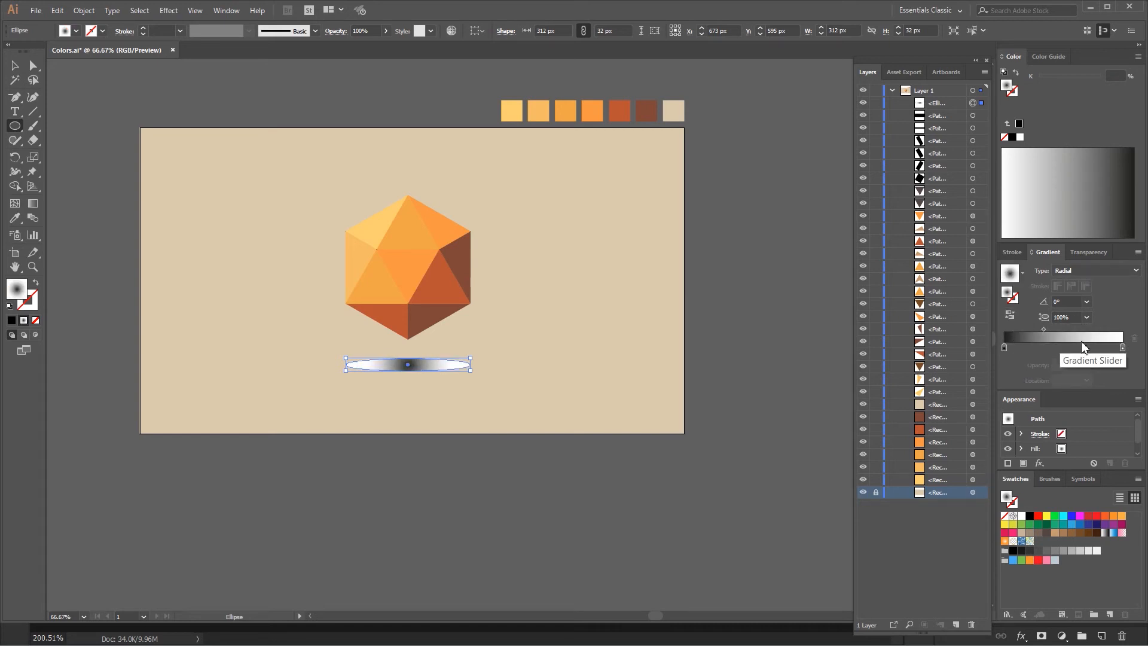
drag(1044, 328, 1077, 329)
Apply a Gaussian Blur with a radius of about 9.7 pixels to the gradient ellipse beneath the hexagon
click(168, 10)
mouse_move(254, 299)
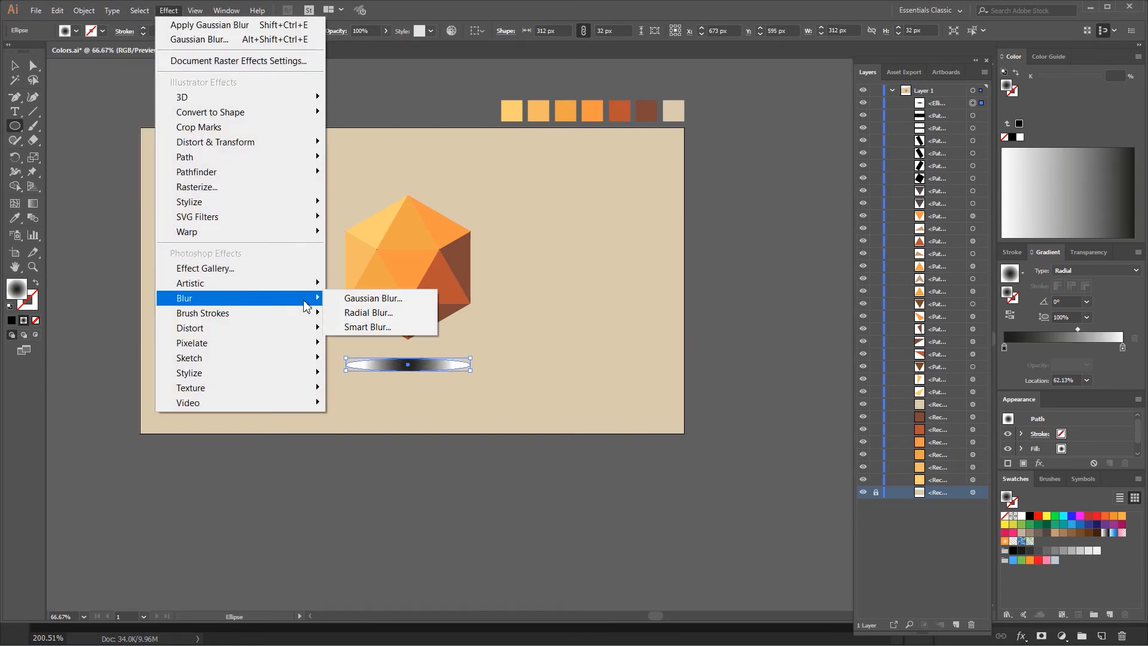
click(389, 299)
click(501, 332)
drag(551, 306, 555, 309)
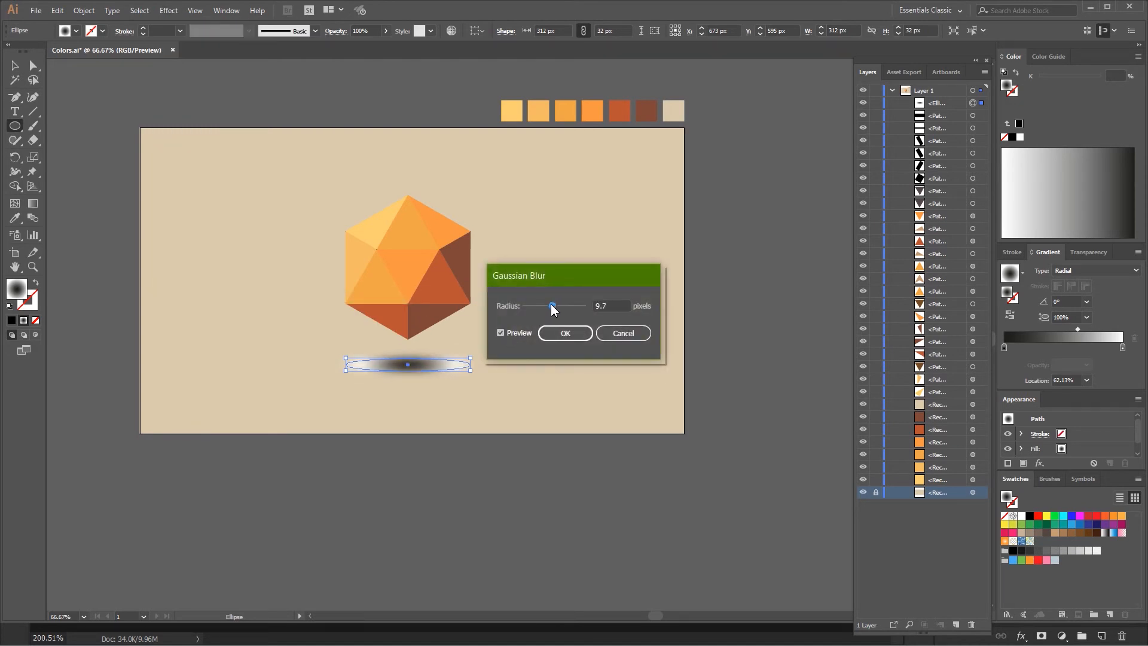
click(565, 333)
Set the blurred ellipse's blending mode to Multiply and its opacity to 35%
click(1088, 252)
click(1037, 272)
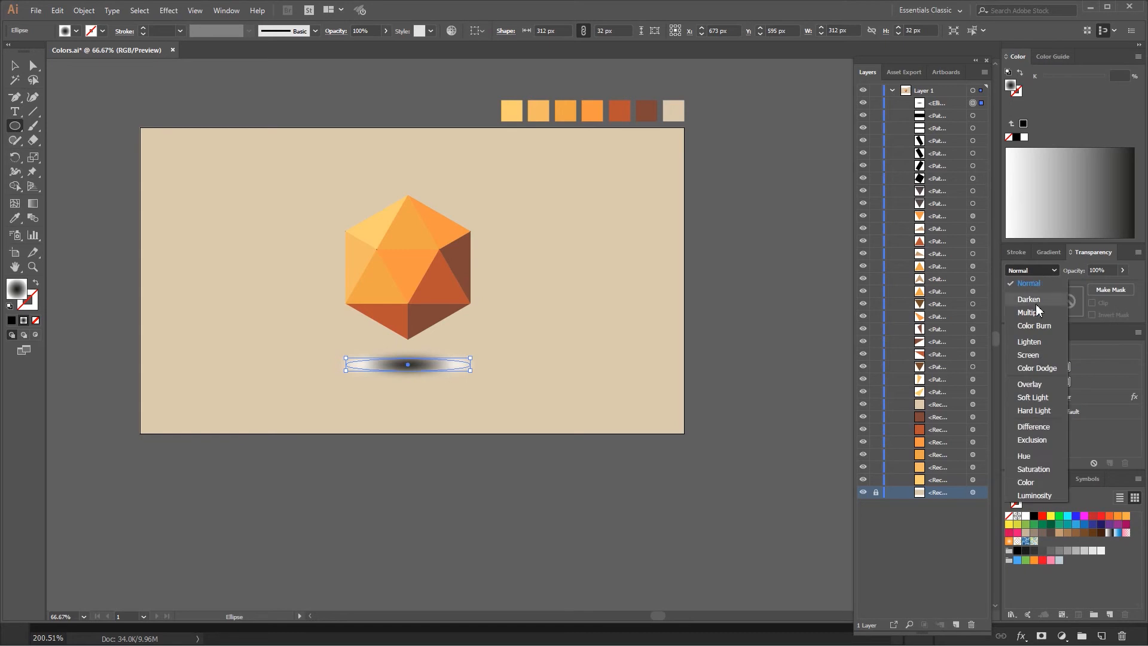
click(1030, 313)
click(1123, 270)
drag(1122, 286, 1092, 291)
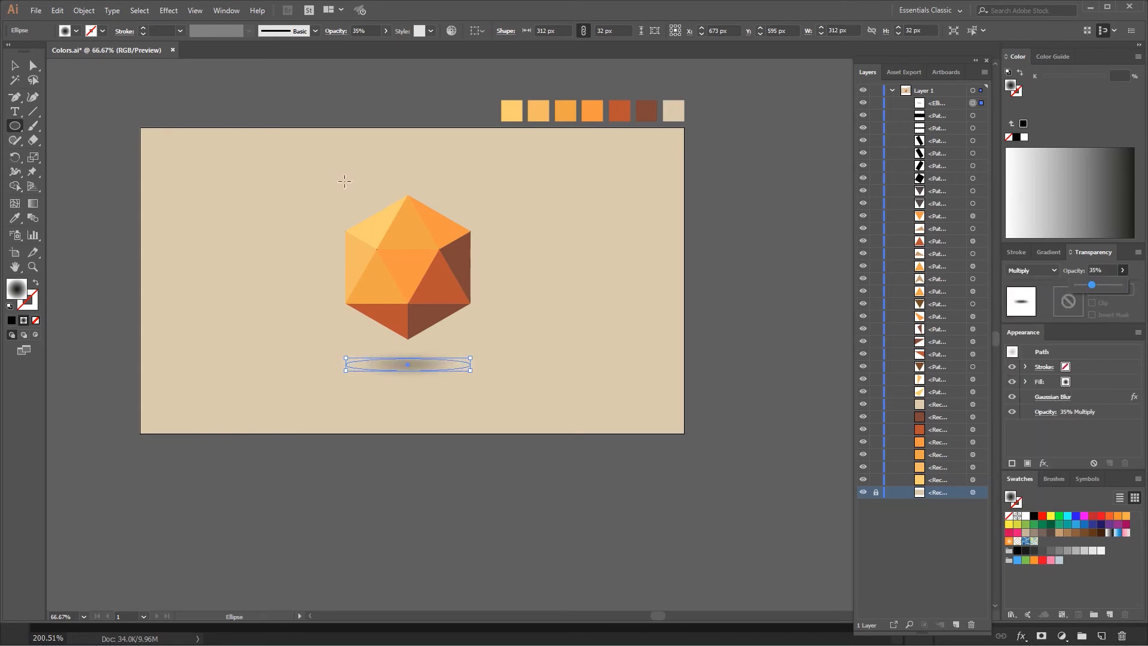
Nudge the shadow ellipse up 10 px closer to the hexagon and deselect it
click(14, 66)
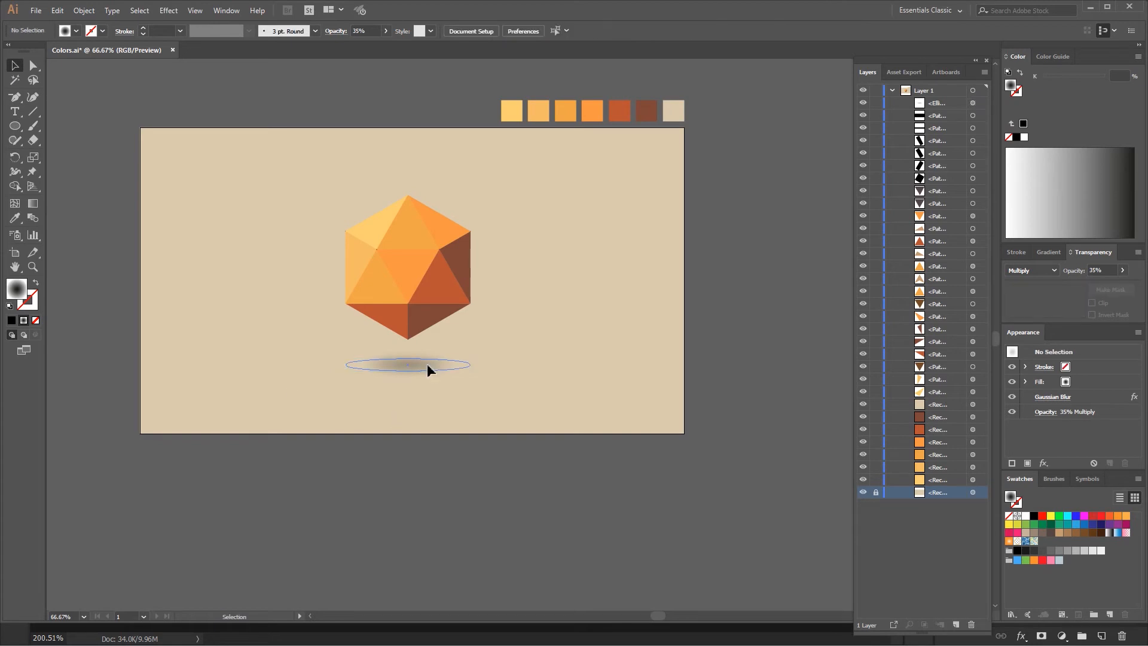
key(Up)
key(Up)
key(Up)
key(Up)
key(Up)
key(Up)
key(Up)
key(Up)
key(Up)
key(Up)
drag(452, 301, 541, 333)
click(542, 506)
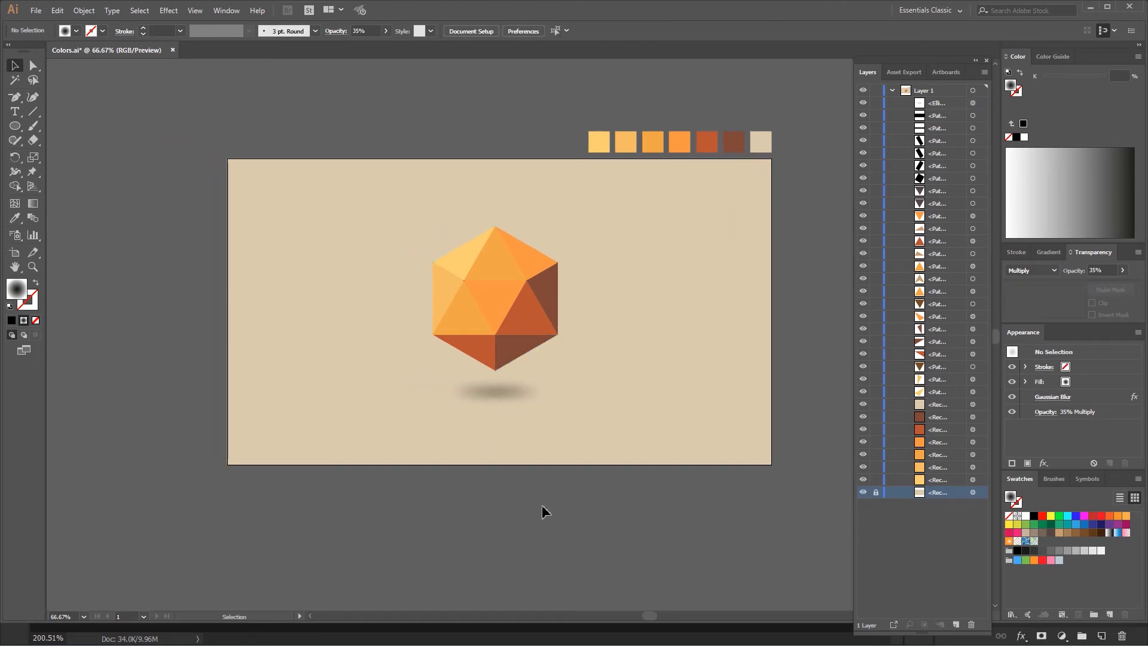
Delete the stray black diamond and the tiny leftover path beneath it at the hexagon's inner left vertex
scroll(464, 281, up, 6)
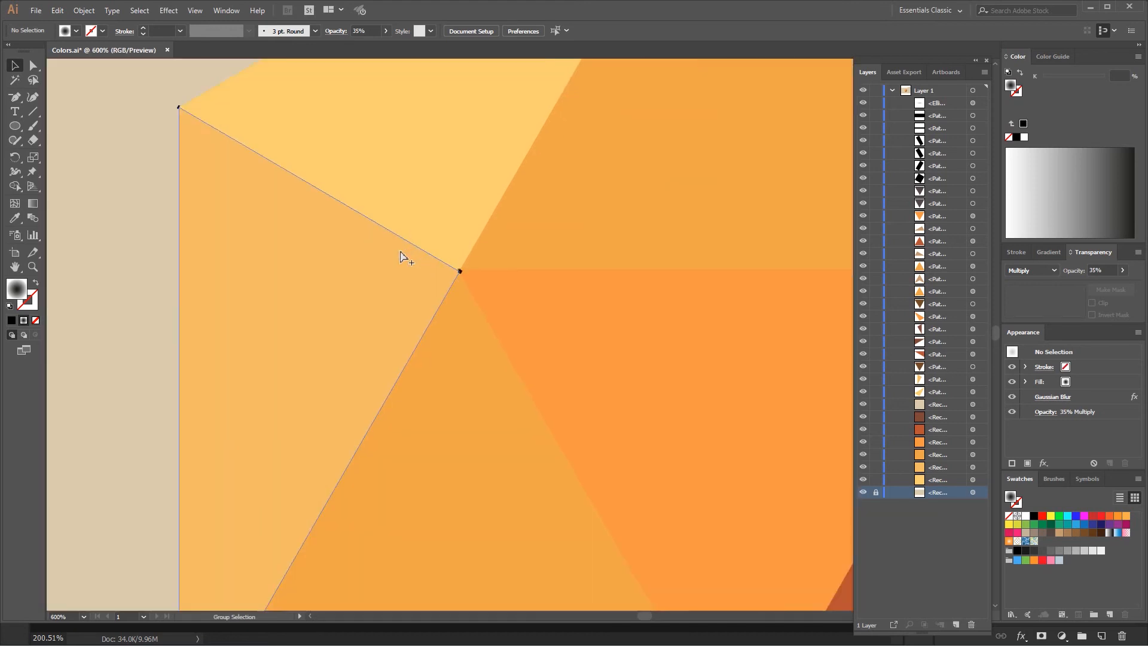
scroll(401, 257, up, 1)
click(479, 279)
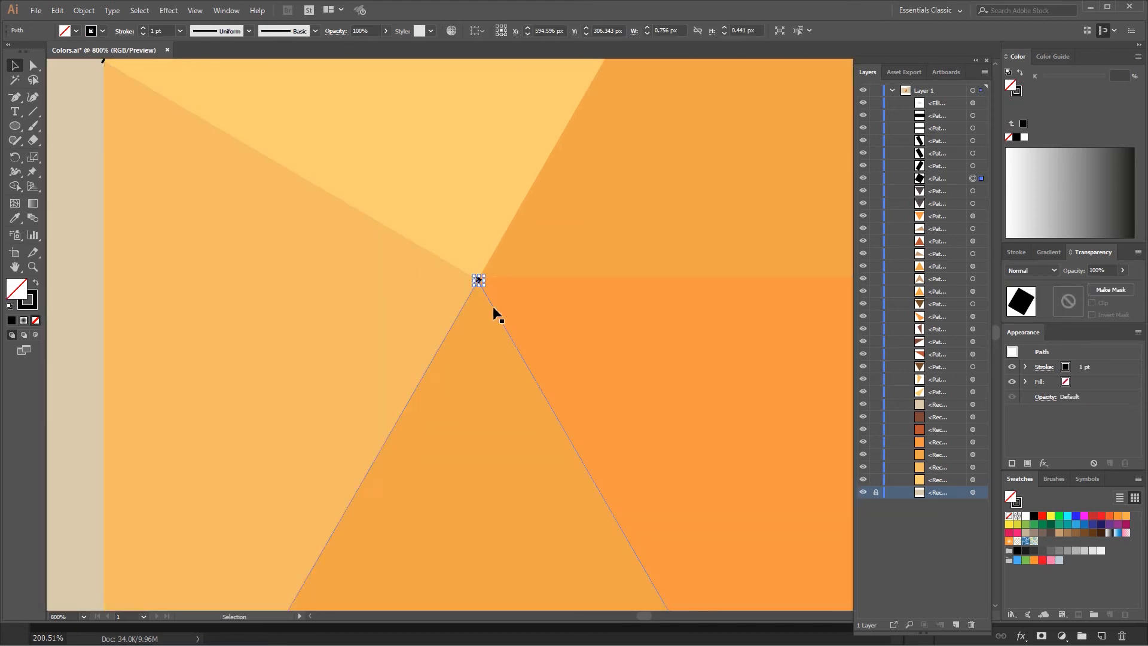
key(Delete)
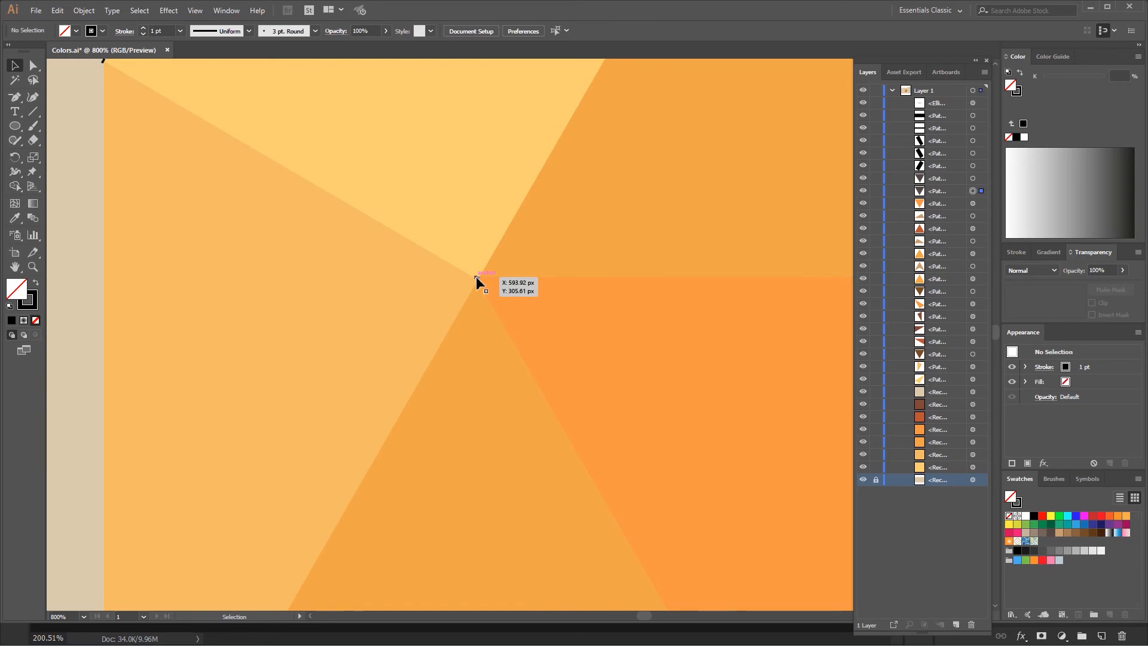
click(478, 277)
key(Delete)
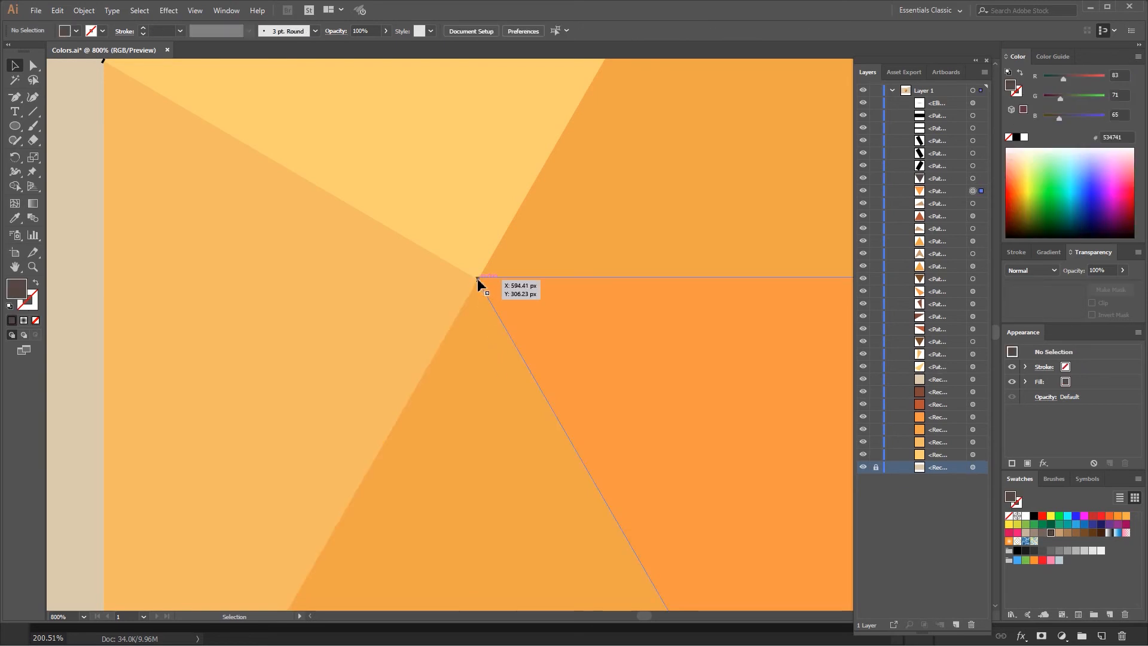
click(477, 278)
key(Delete)
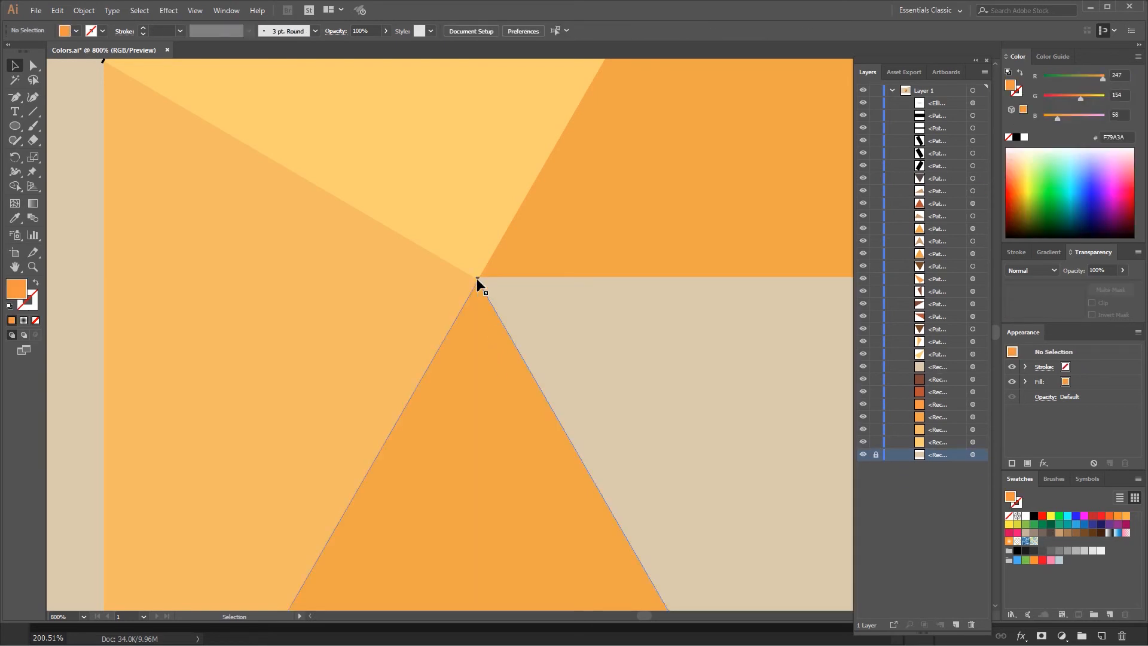
key(ctrl+z)
Delete the tiny brown triangle left over at the hexagon's inner left vertex
scroll(476, 278, up, 6)
click(668, 339)
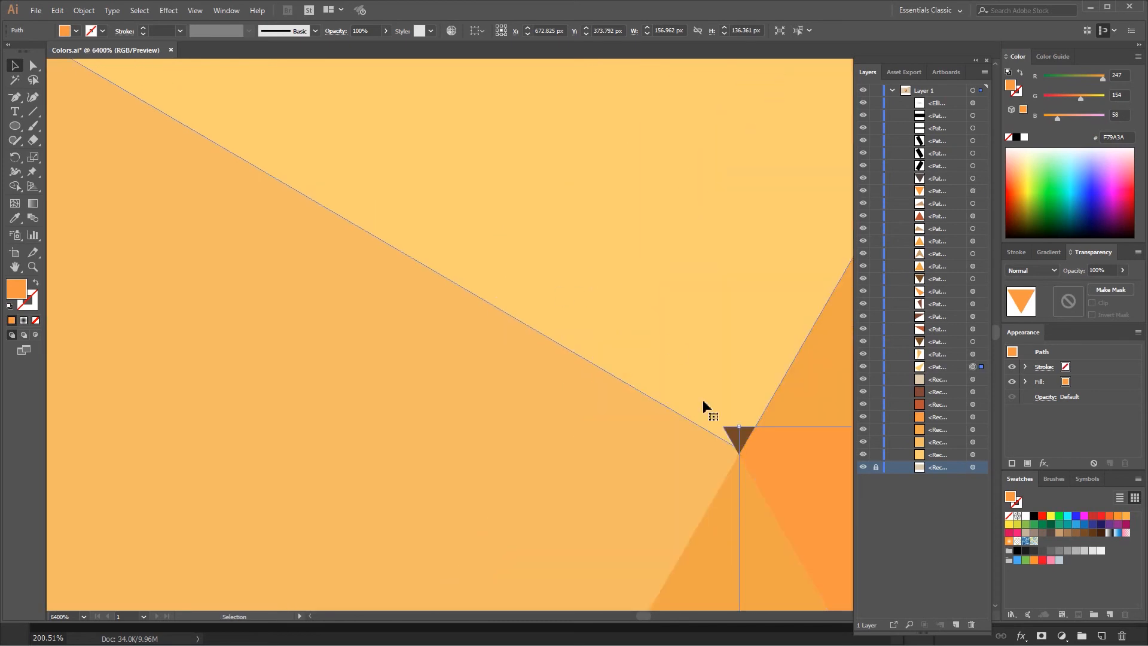
click(735, 434)
key(Delete)
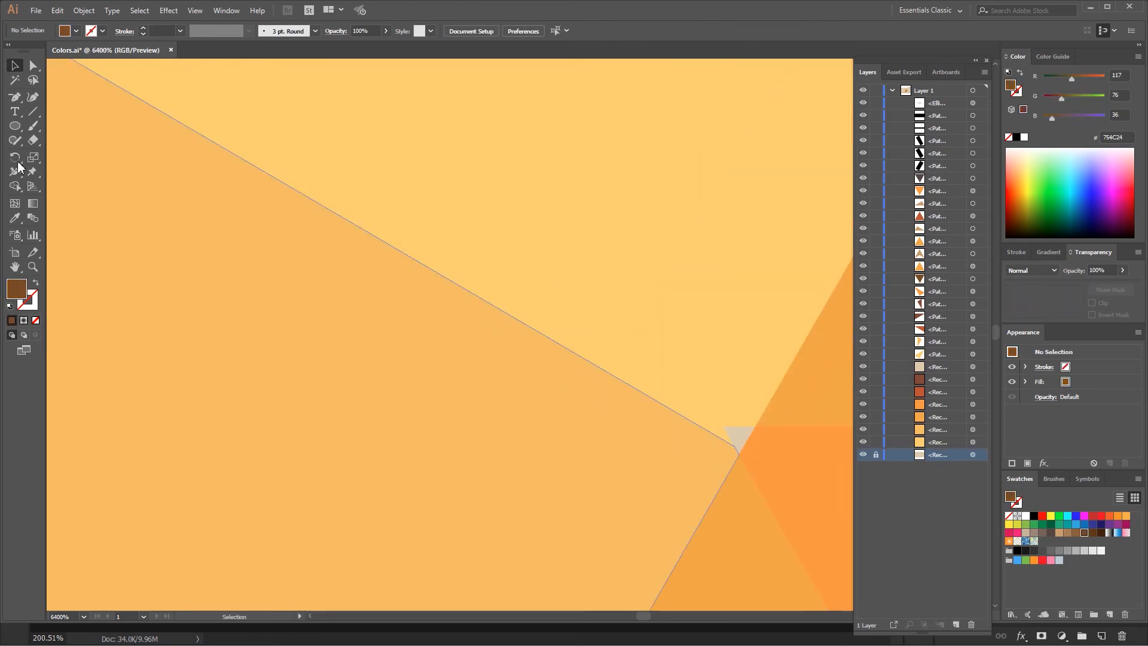
click(15, 218)
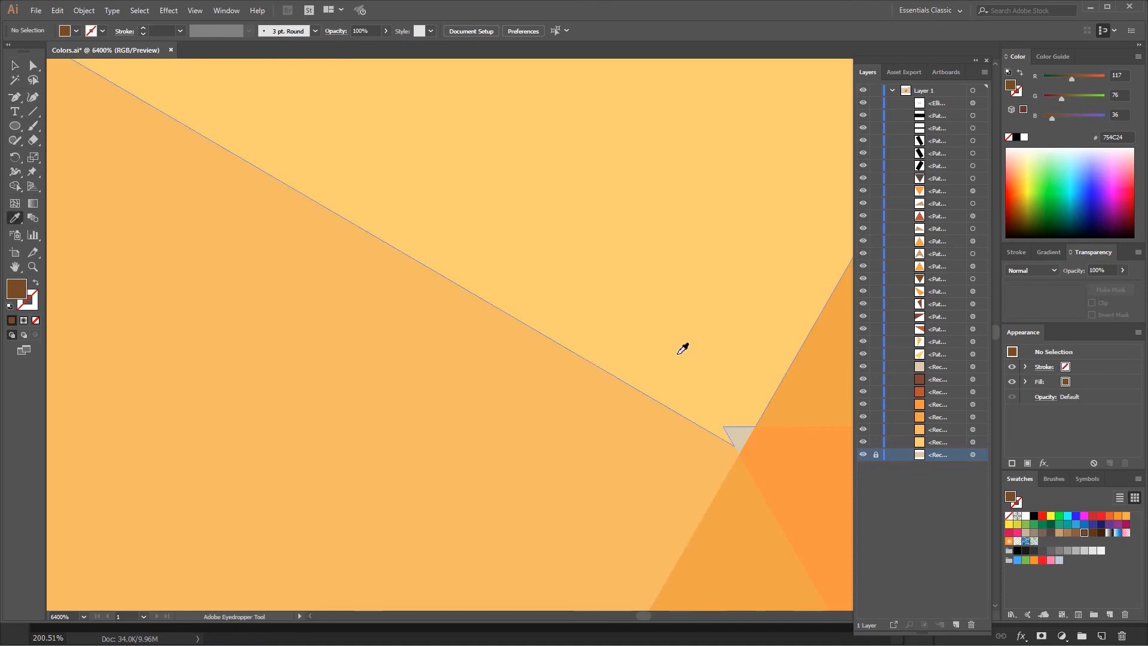
key(v)
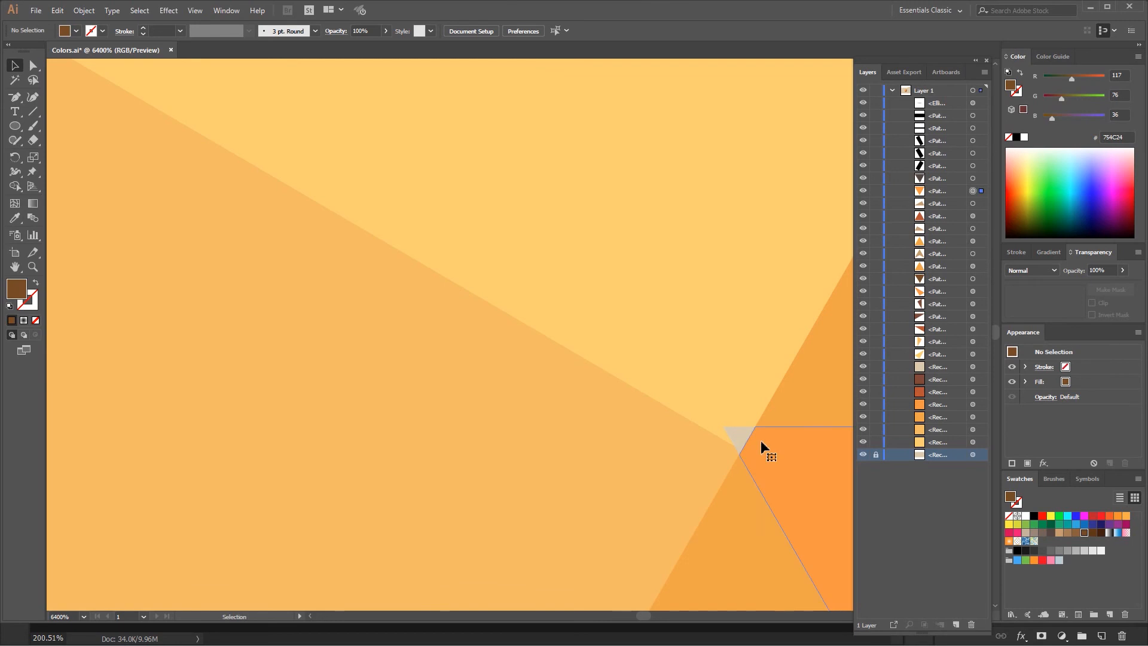
click(761, 440)
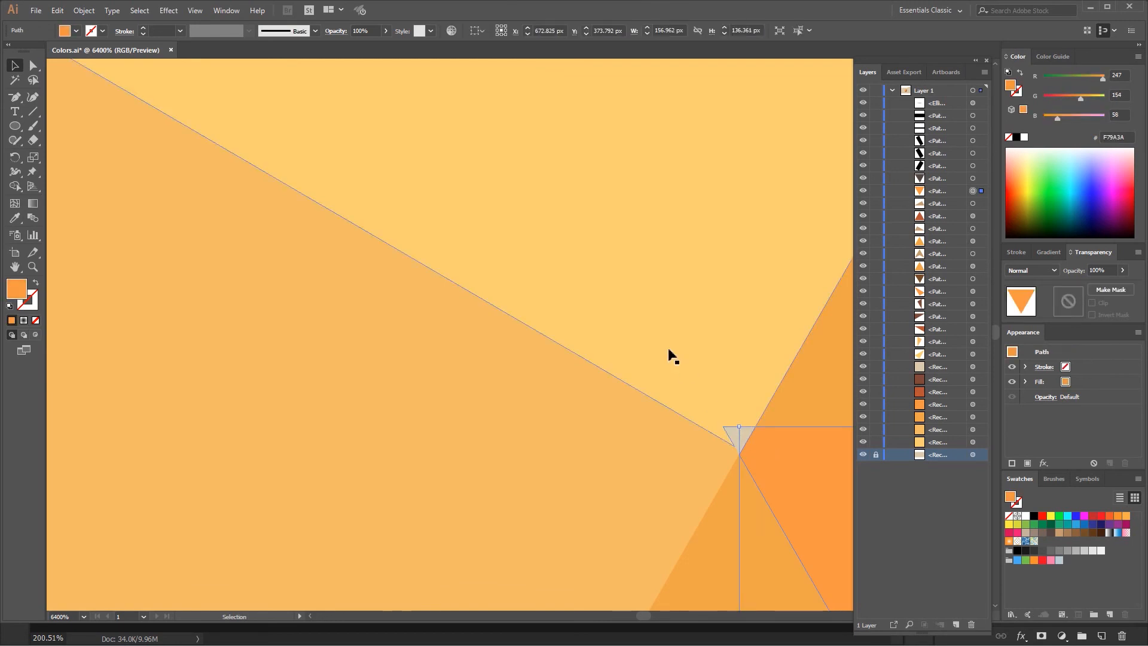
scroll(656, 356, down, 10)
click(370, 282)
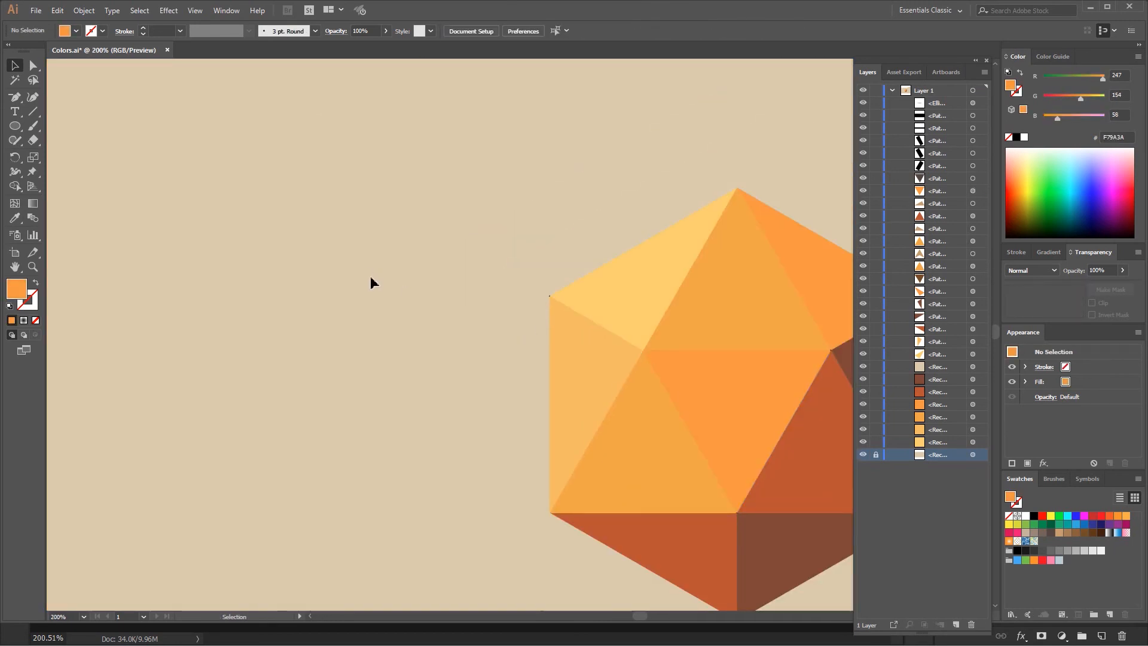
Delete the stray black fragment at the hexagon's outer upper-left corner
scroll(531, 290, up, 12)
key(space)
drag(737, 388, 249, 320)
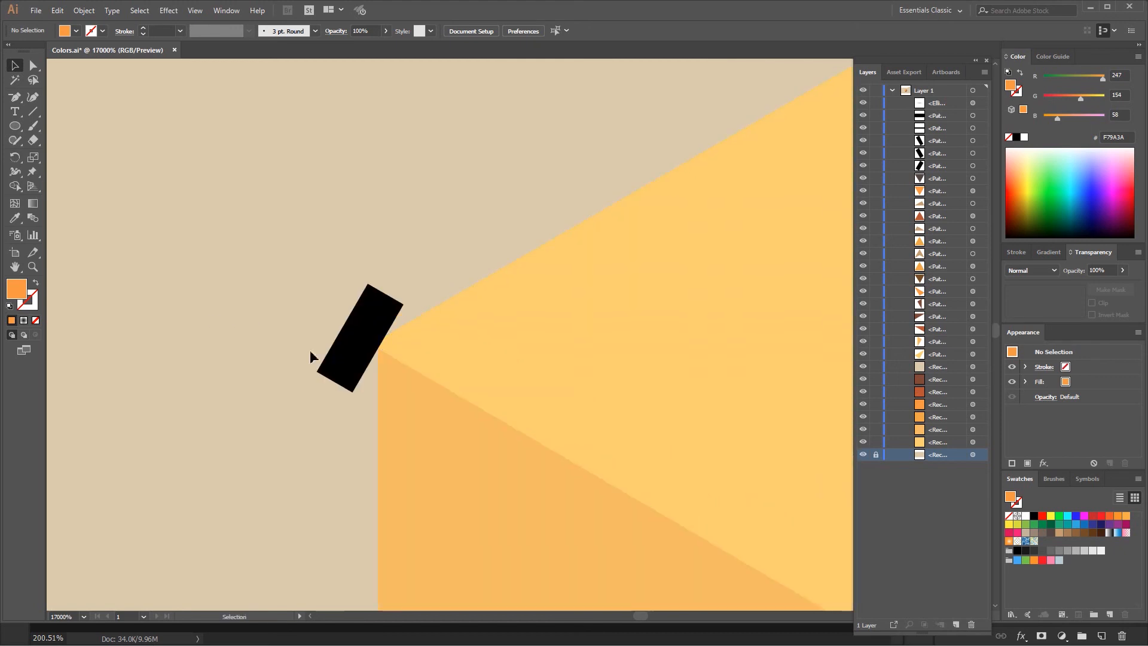
click(365, 338)
key(Delete)
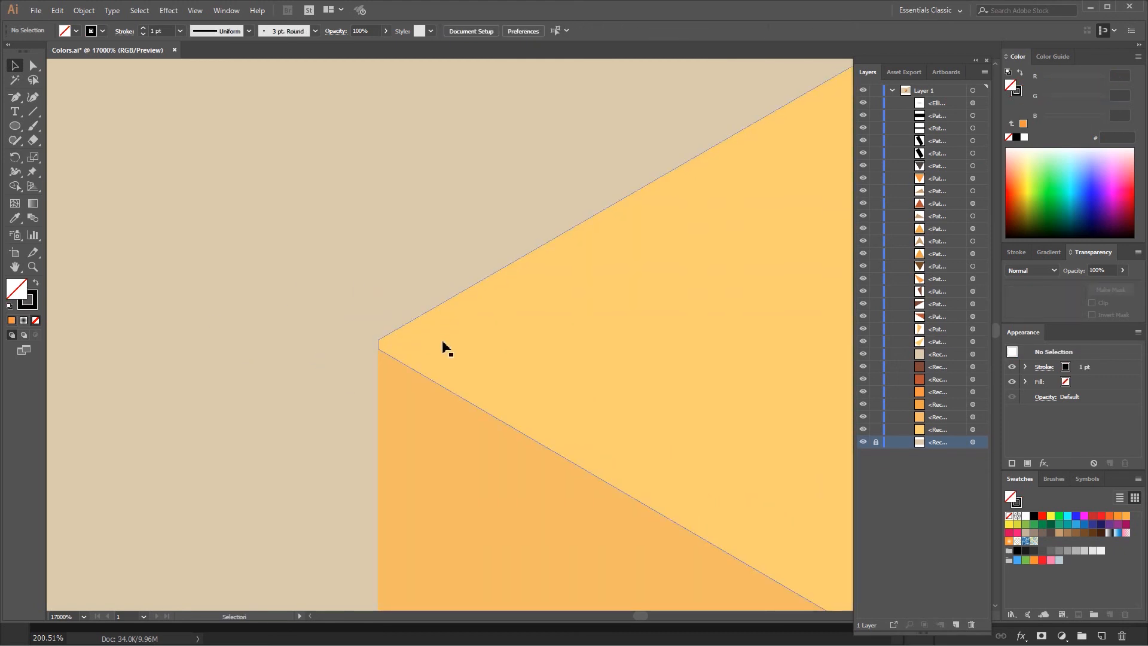
Delete the stray black fragment at the hexagon's inner right vertex
scroll(442, 341, down, 17)
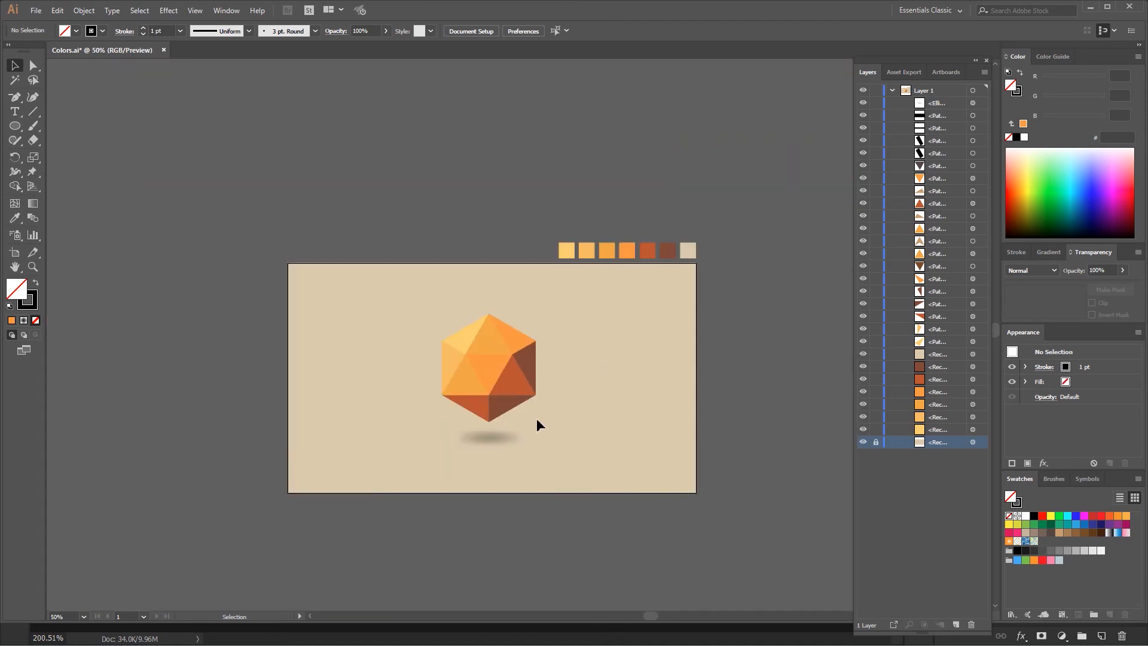
scroll(537, 420, up, 1)
scroll(500, 326, up, 8)
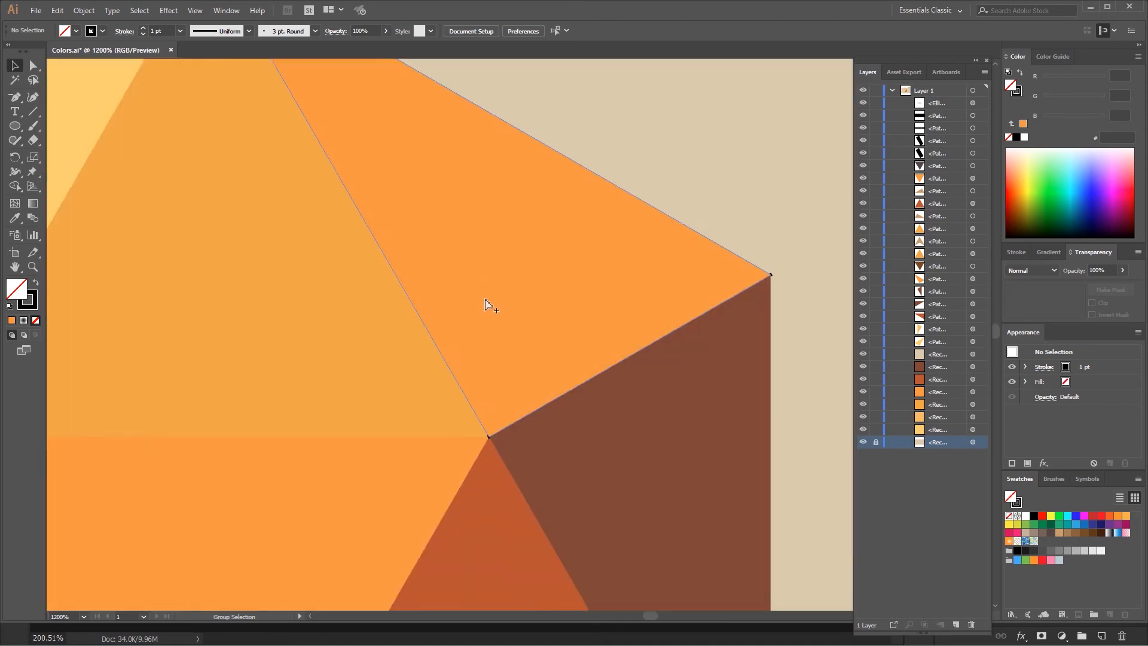
click(421, 399)
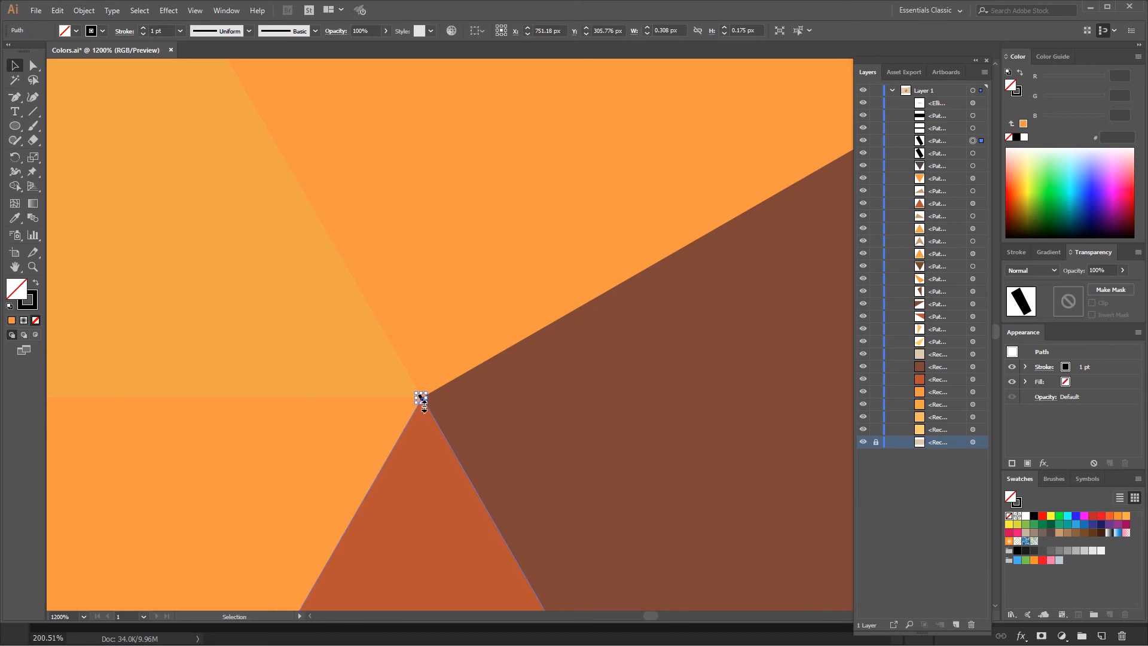
key(Delete)
scroll(438, 390, down, 8)
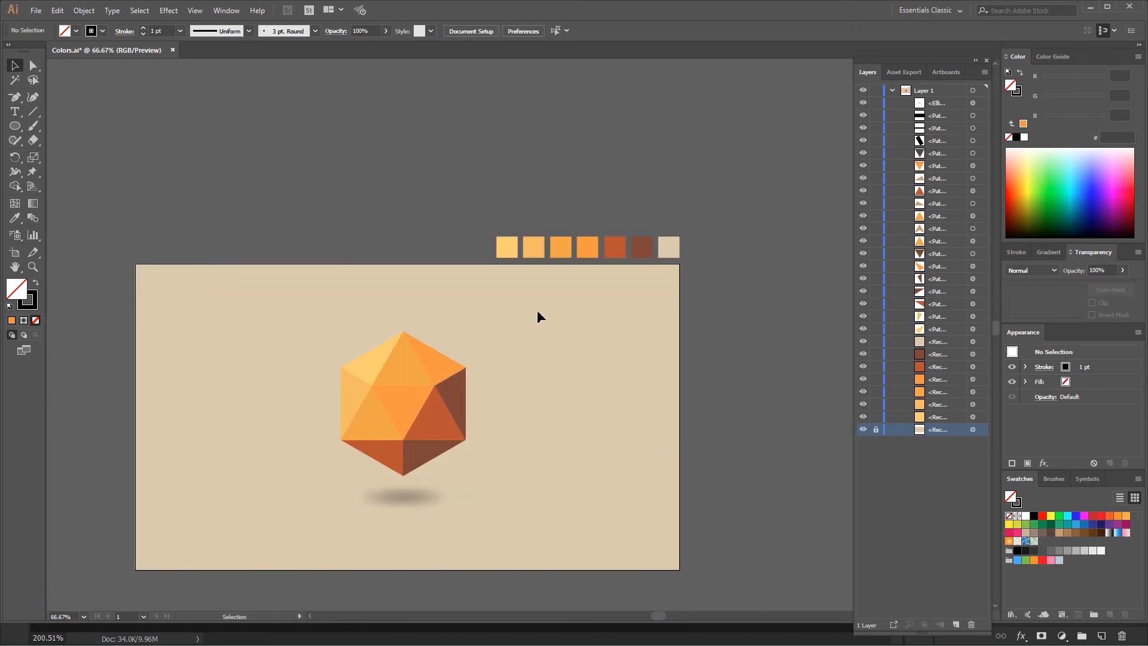
Set the shadow ellipse's opacity to 36%
scroll(432, 385, up, 1)
drag(340, 379, 476, 270)
click(533, 449)
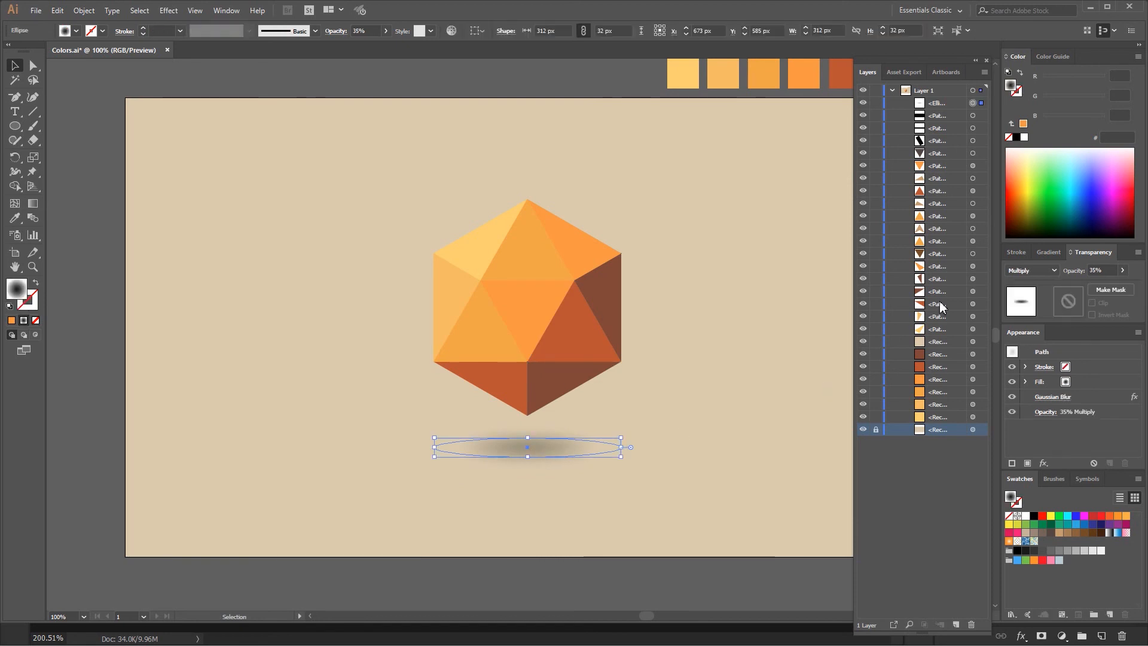
click(1123, 270)
mouse_move(1086, 287)
mouse_down()
mouse_move(1104, 290)
mouse_move(1091, 279)
mouse_up()
Set the shadow ellipse's gradient midpoint to about 75.5% and deselect the ellipse
click(1048, 253)
drag(1081, 330, 1092, 327)
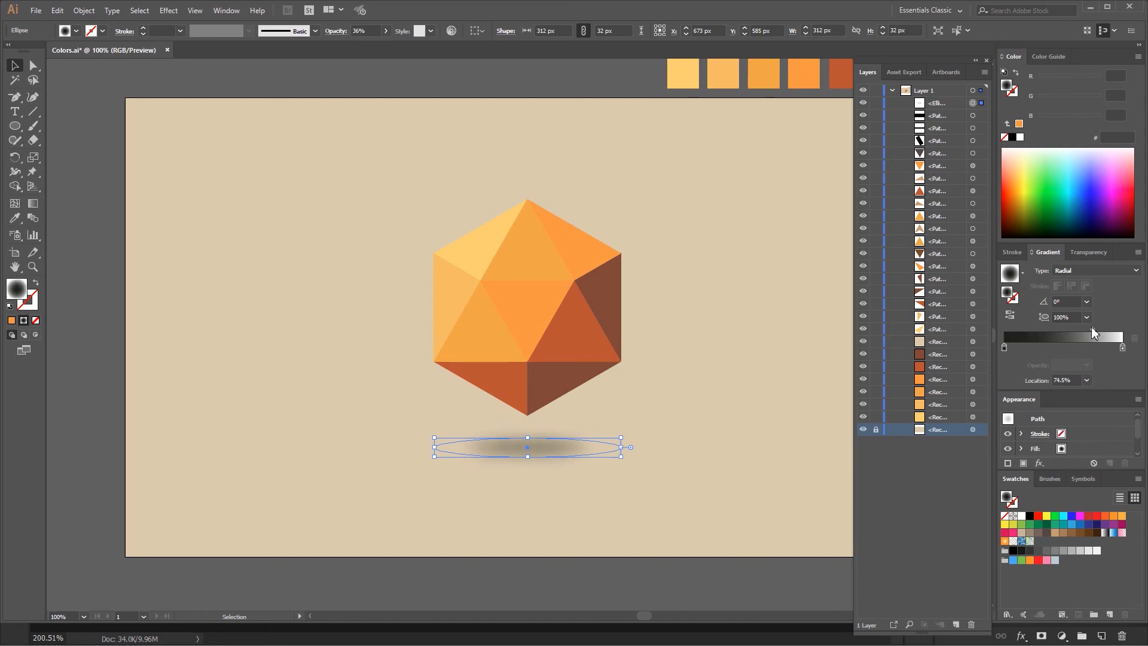
click(750, 284)
drag(690, 300, 624, 314)
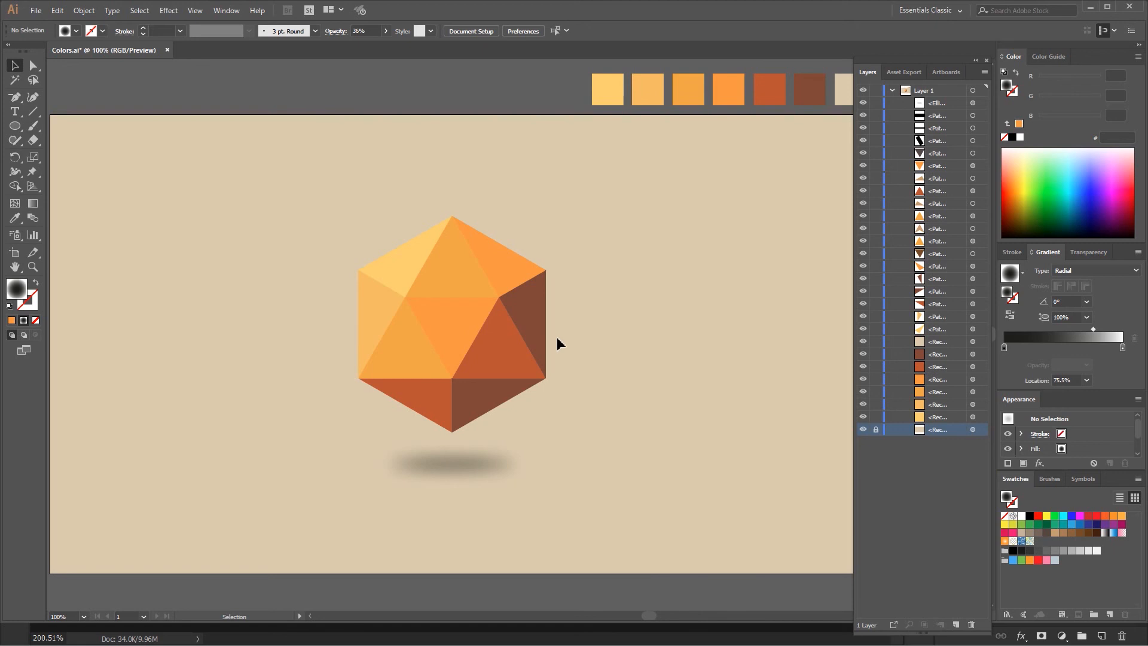